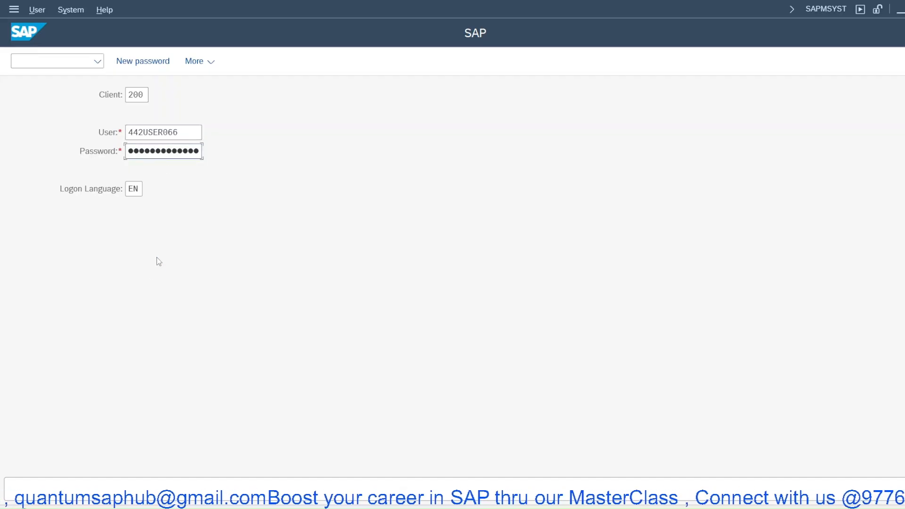
Log on to client 200 and open the sales order type maintenance with transaction VOV8
key("Return")
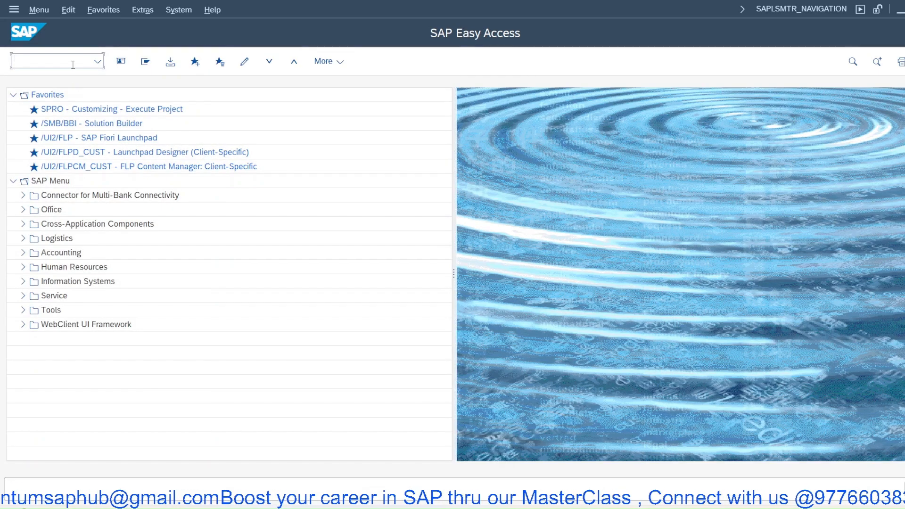
type("vov8")
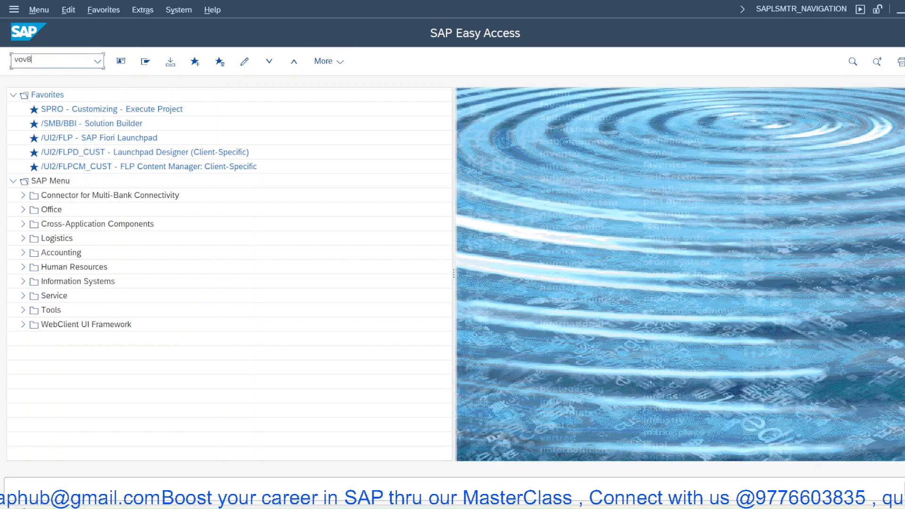
key("Return")
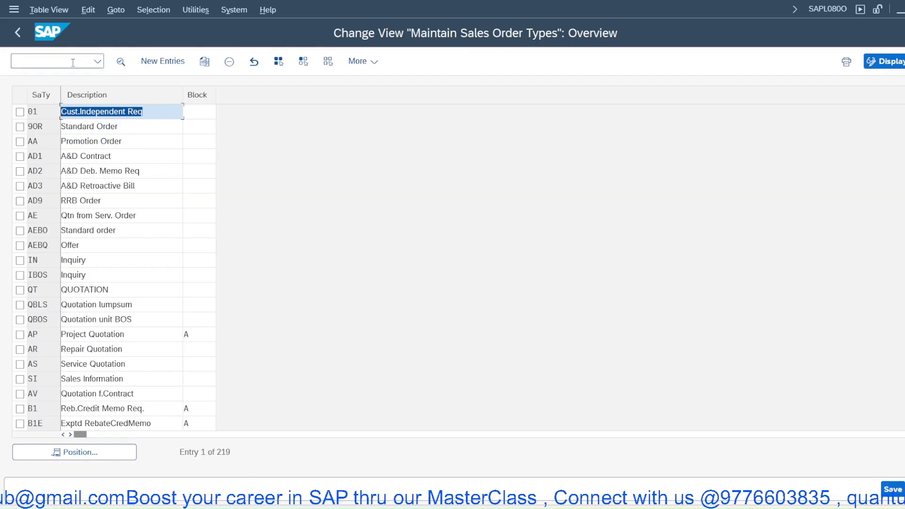
Locate sales document type RE in the overview and open its details
left_click(76, 453)
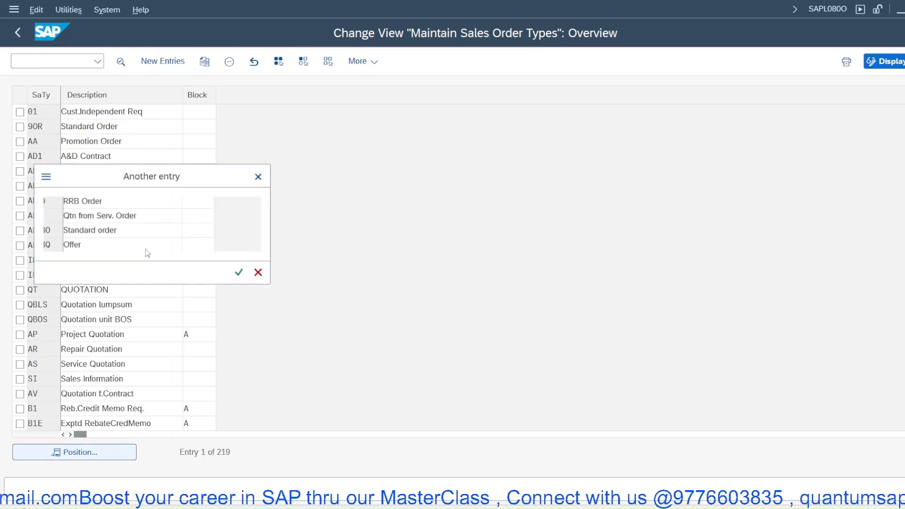
type("re")
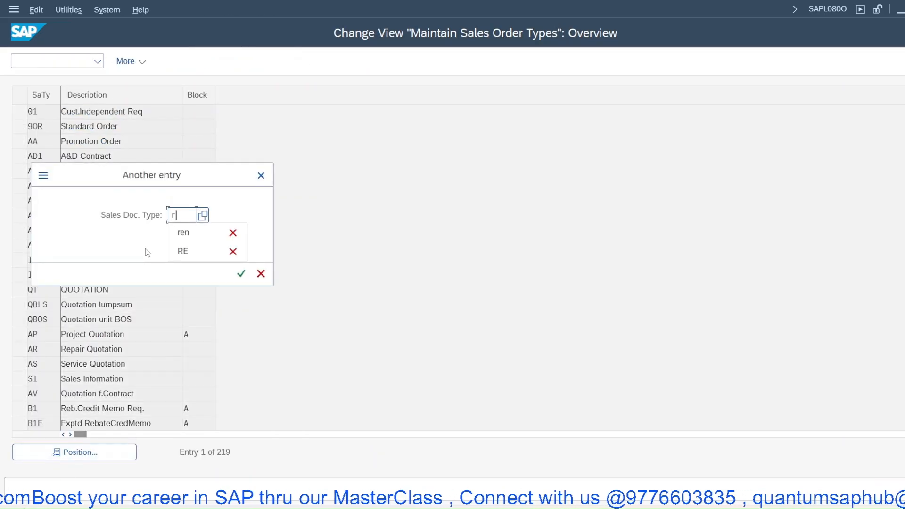
left_click(214, 253)
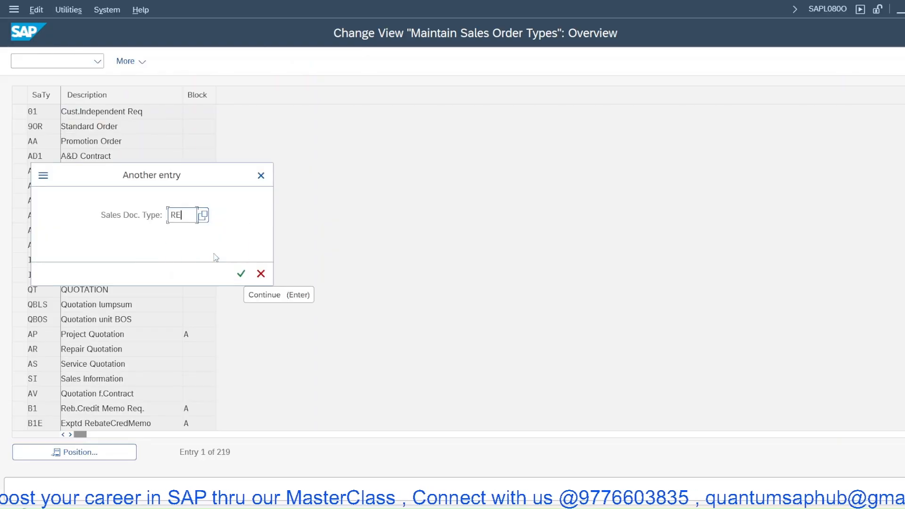
key("Return")
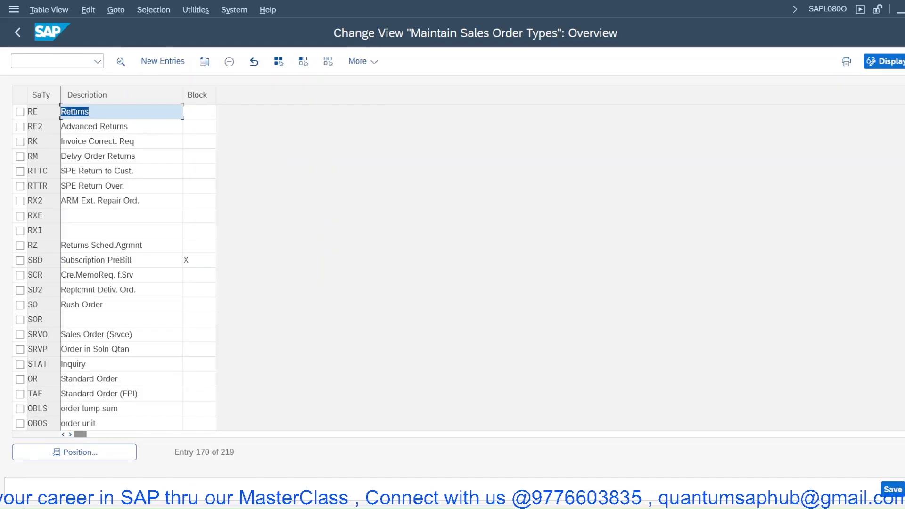
key("F2")
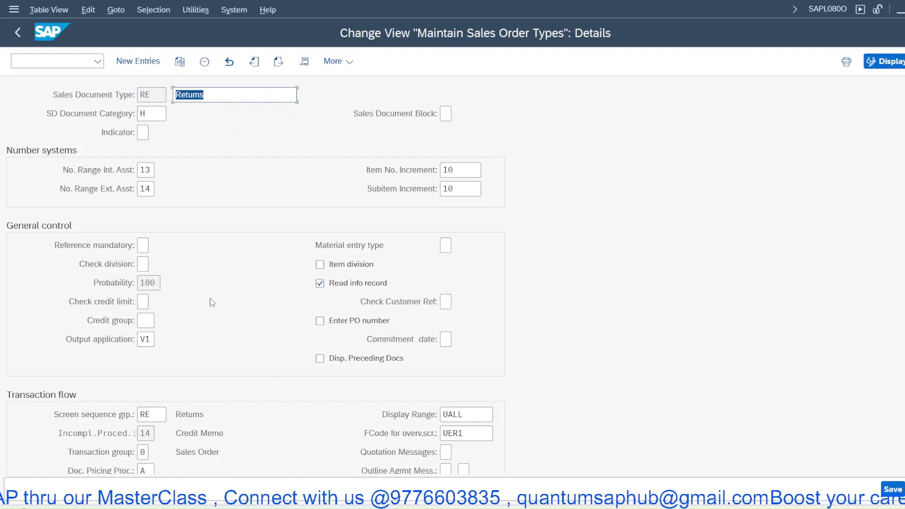
Examine the general control and transaction flow settings of document type RE, including the possible entries for Reference mandatory
scroll(167, 372, "down", 1)
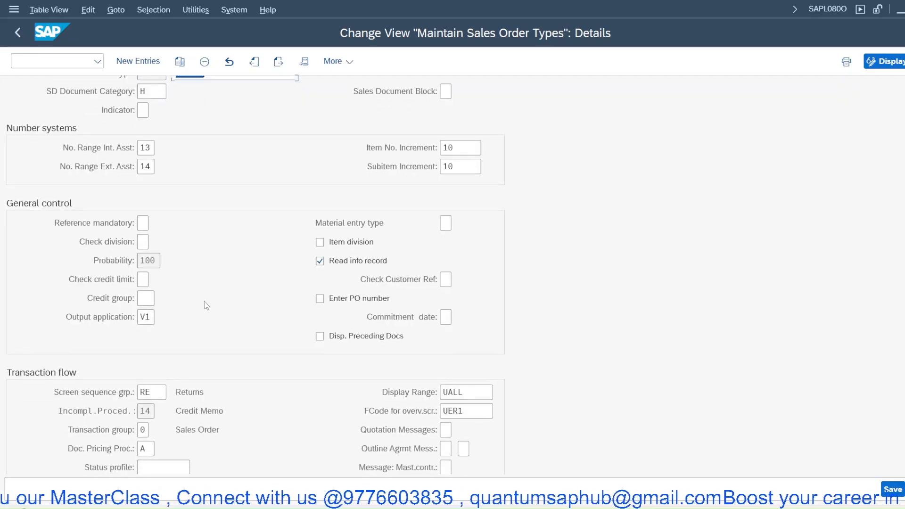
scroll(205, 303, "down", 4)
scroll(205, 301, "down", 4)
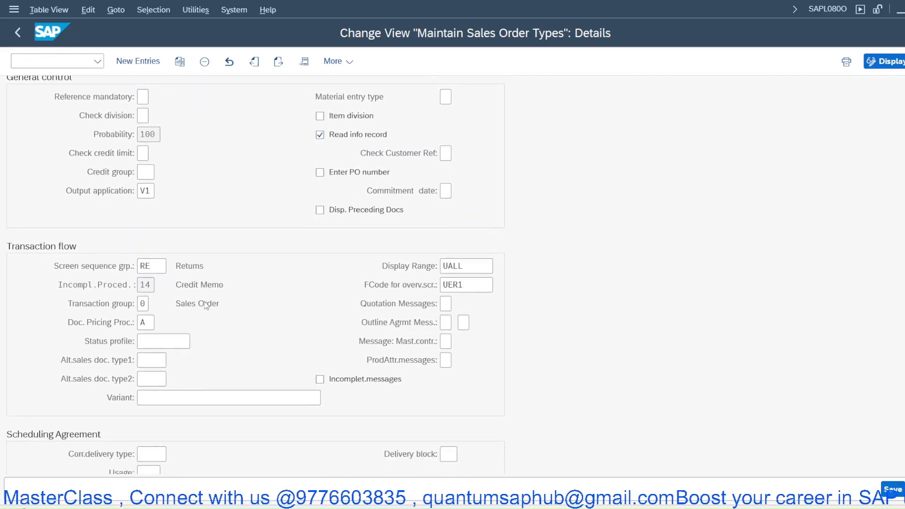
scroll(204, 304, "up", 2)
scroll(204, 297, "up", 3)
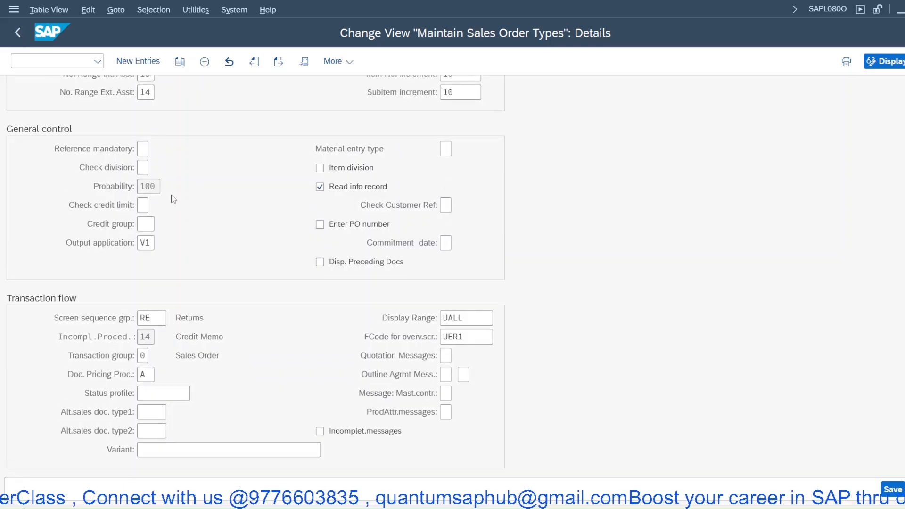
left_click(140, 150)
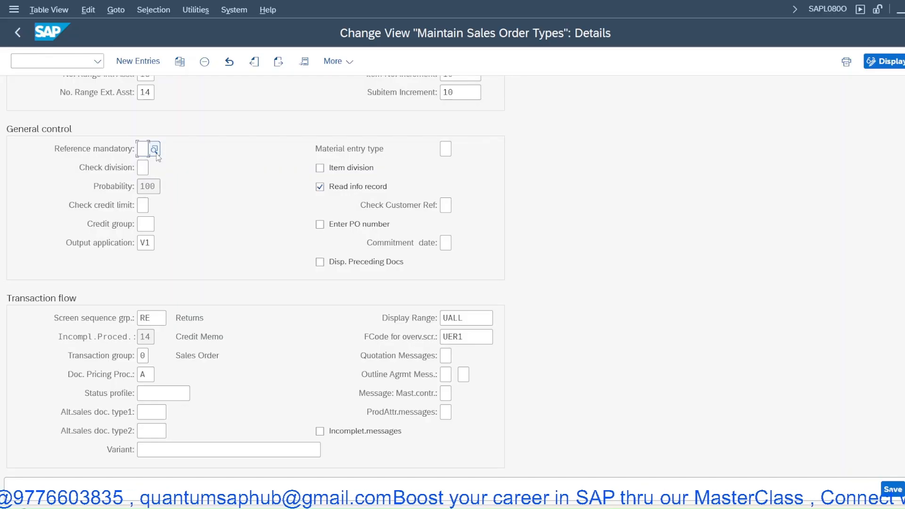
left_click(155, 150)
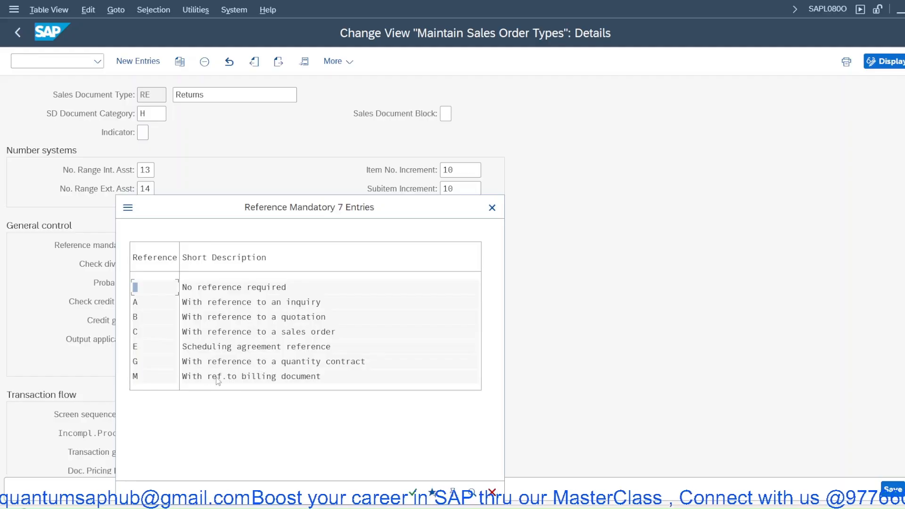
left_click(492, 207)
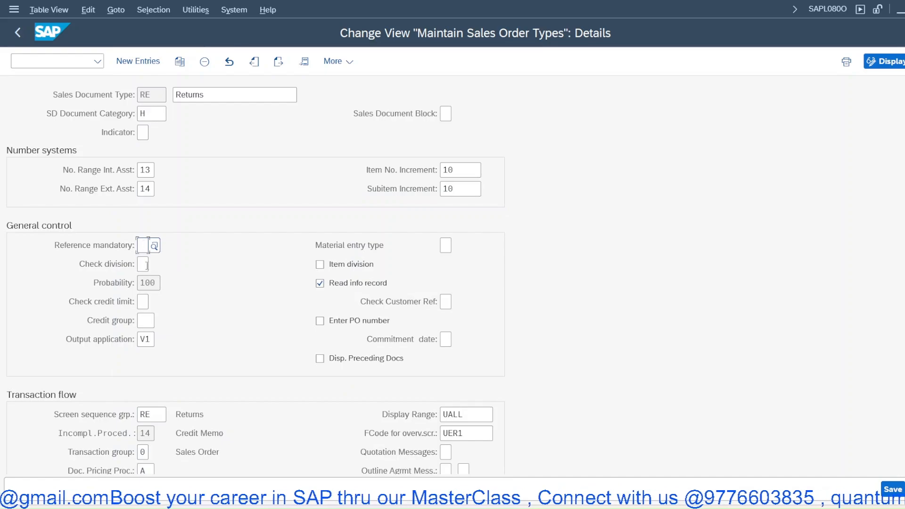
Review the delivery type in the shipping settings and the order-related billing type in the billing settings of document type RE
scroll(224, 284, "down", 3)
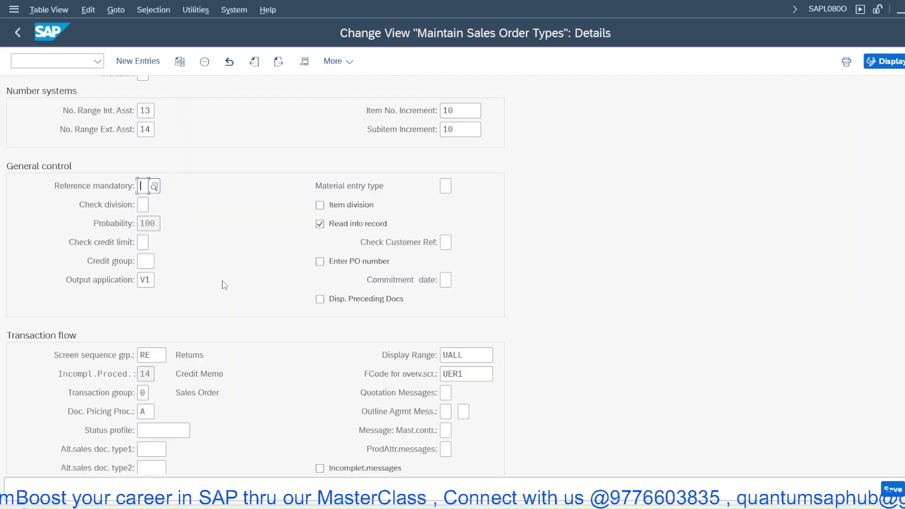
scroll(224, 284, "down", 12)
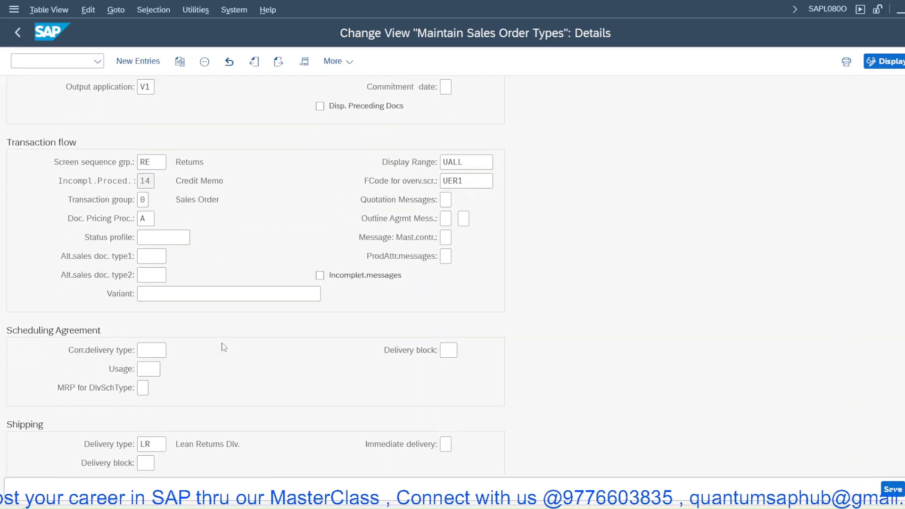
left_click_drag(163, 377, 83, 374)
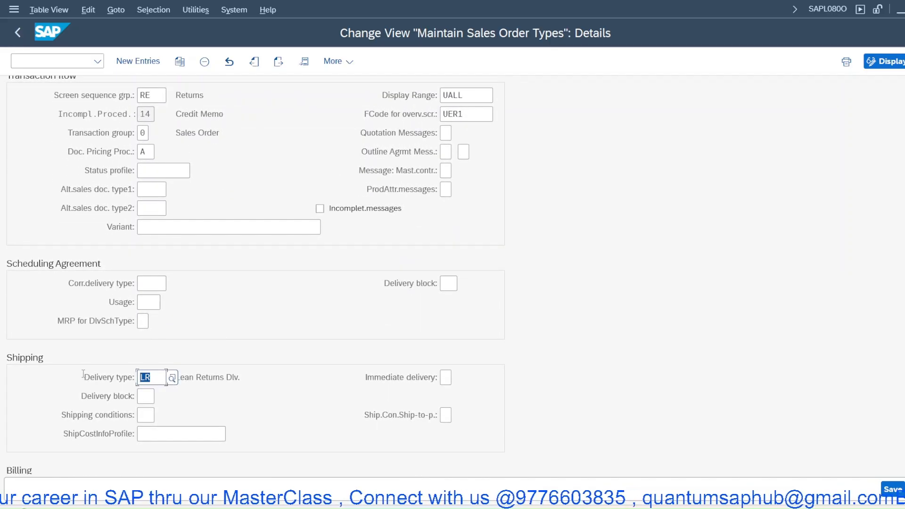
scroll(138, 371, "down", 4)
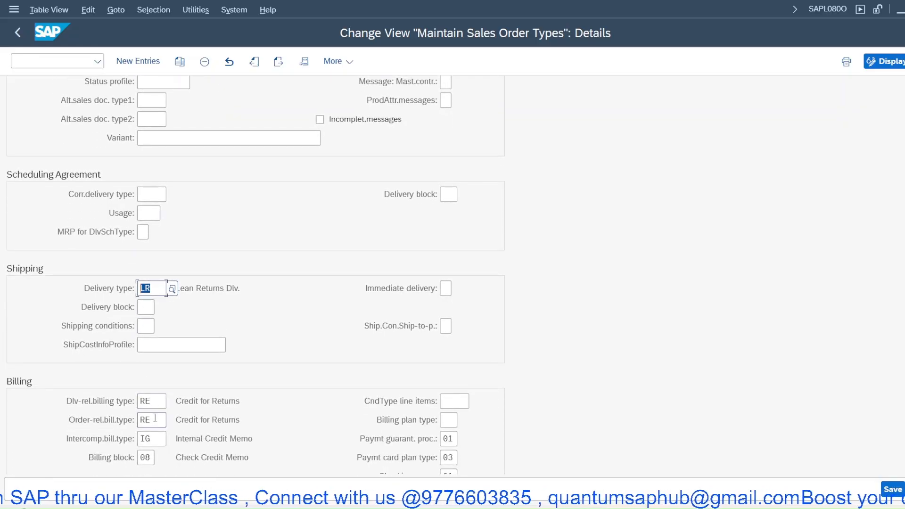
double_click(155, 419)
scroll(182, 329, "down", 4)
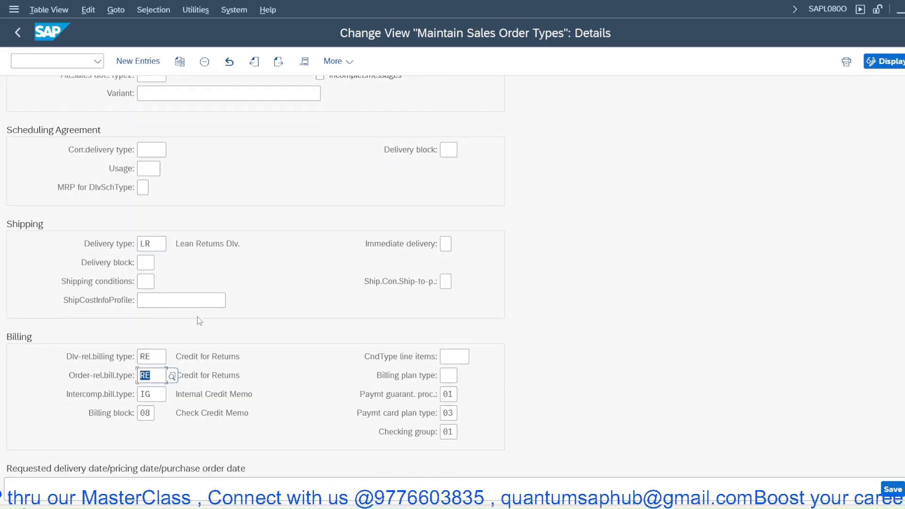
scroll(222, 285, "up", 3)
scroll(237, 258, "up", 10)
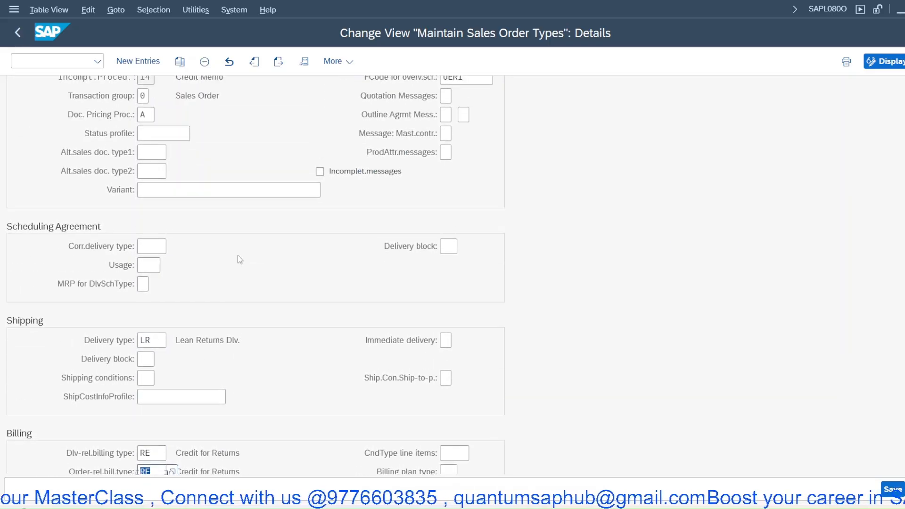
scroll(245, 242, "up", 3)
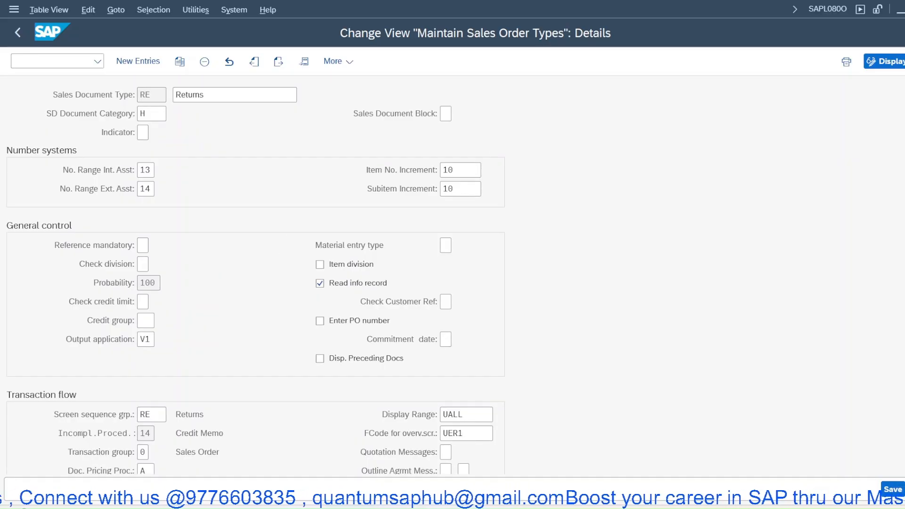
Leave the details of document type RE and open the item category maintenance with transaction VOV7
key("F3")
left_click(67, 62)
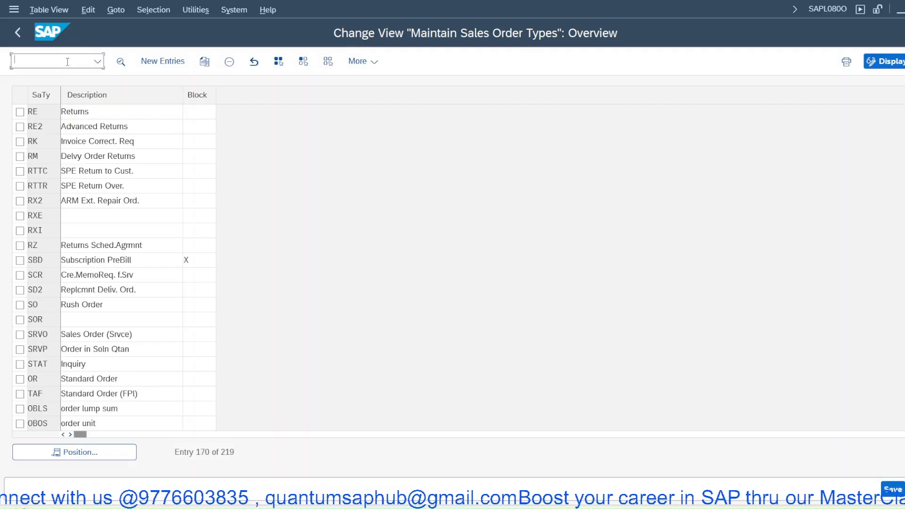
type("/nvov7")
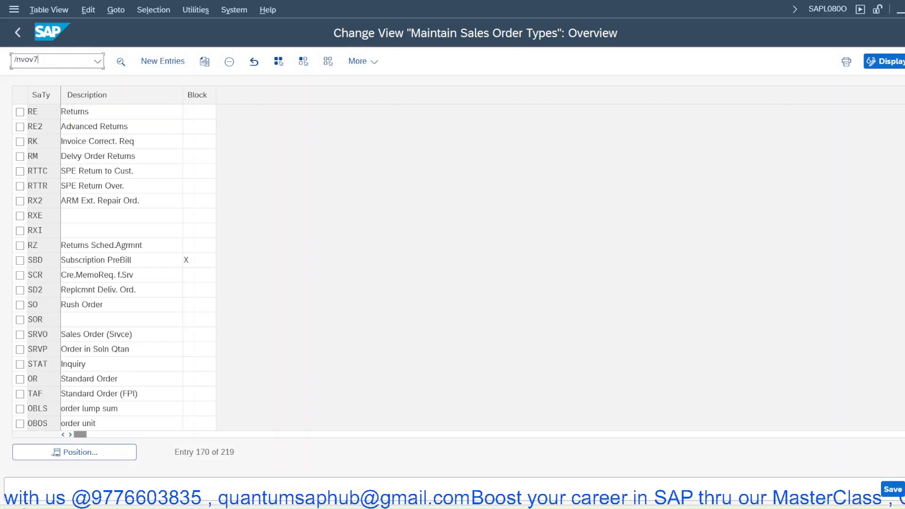
key("Return")
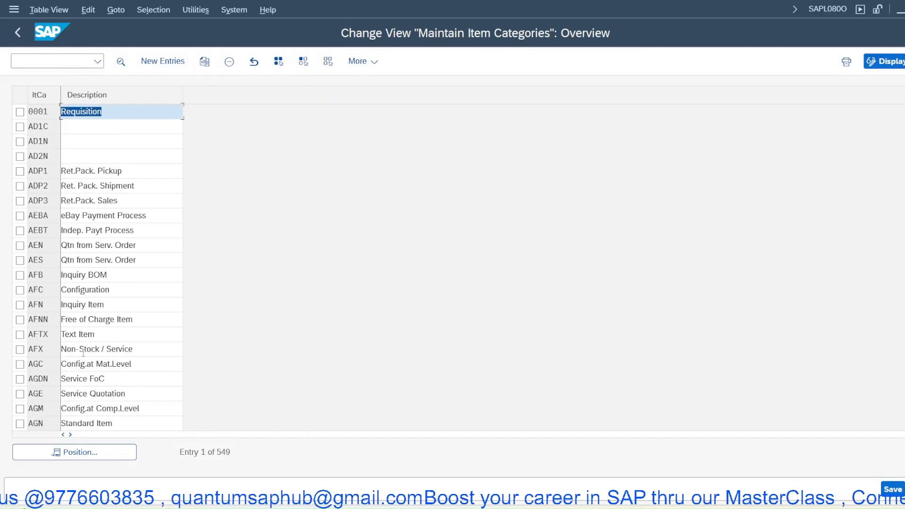
Locate item category REN in the overview and open its details
left_click(97, 450)
type("ren")
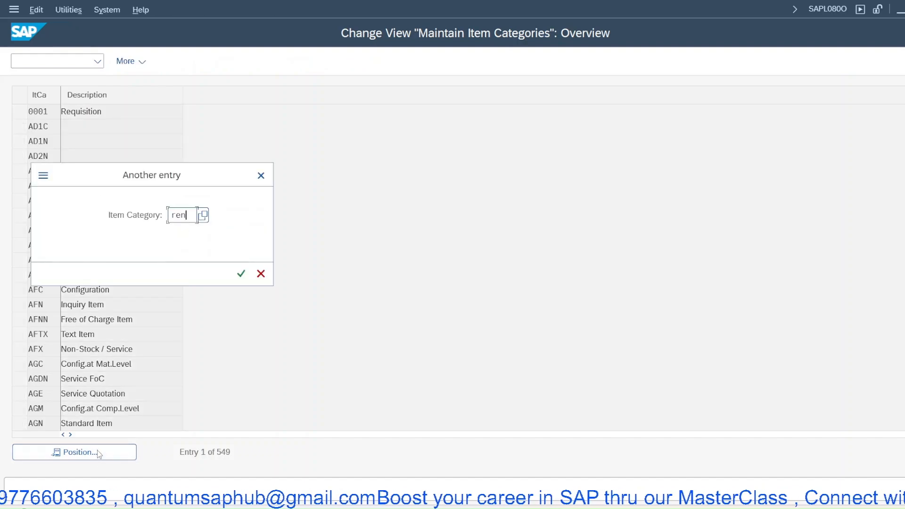
key("Return")
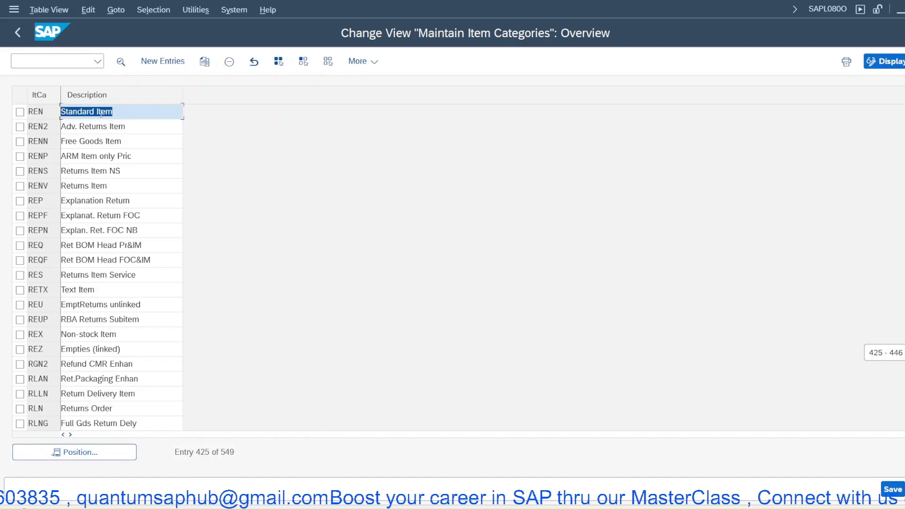
key("F2")
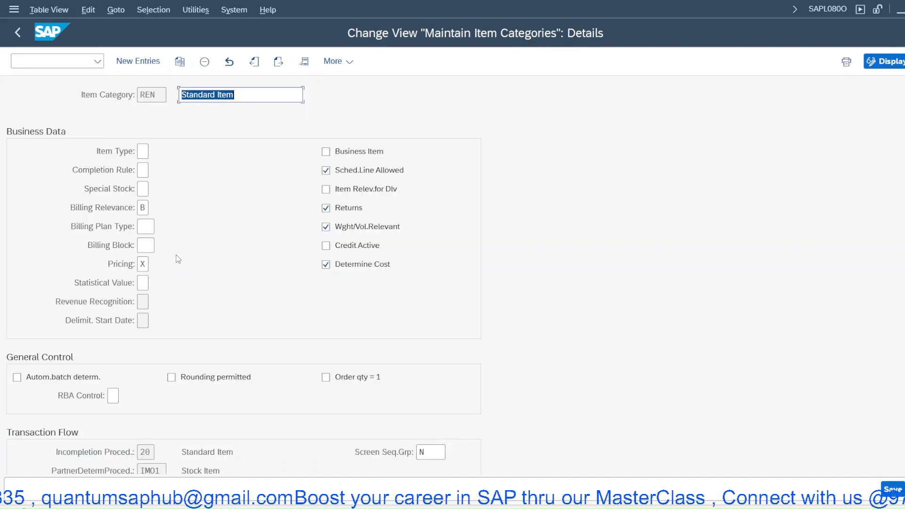
Set the billing relevance of item category REN to B, order-related billing with status according to order quantity
left_click(146, 207)
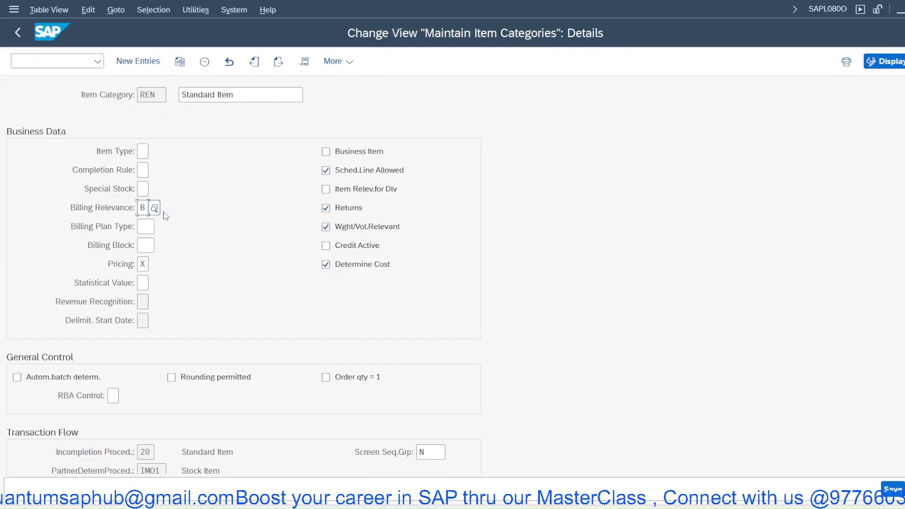
left_click(152, 208)
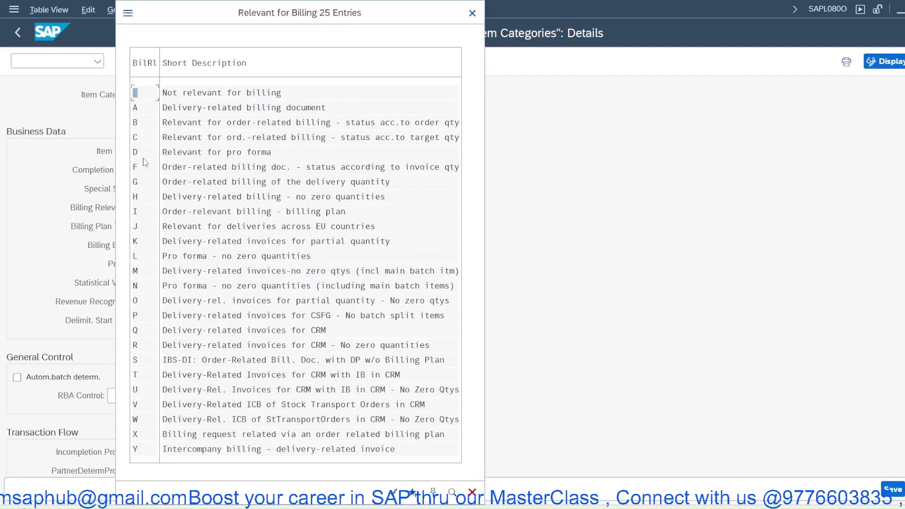
double_click(144, 123)
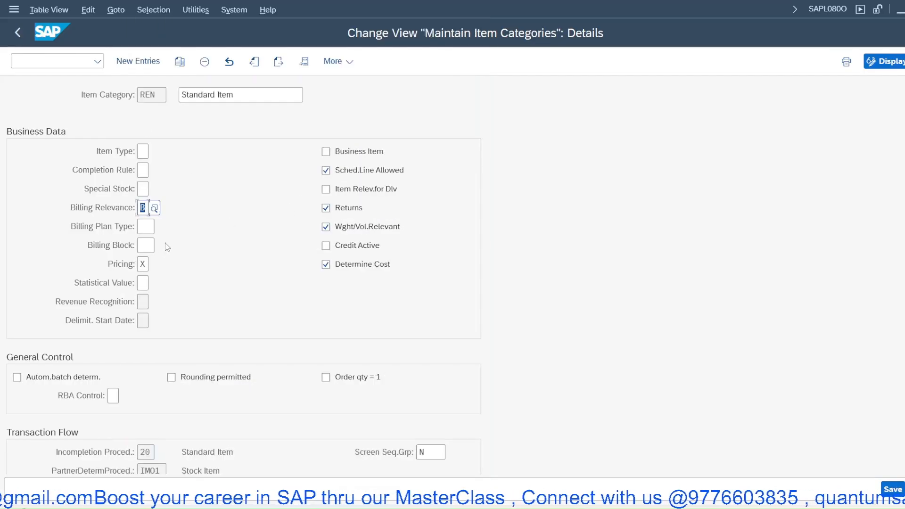
Check the possible entries for the Pricing setting of item category REN and keep its current choice
left_click(146, 265)
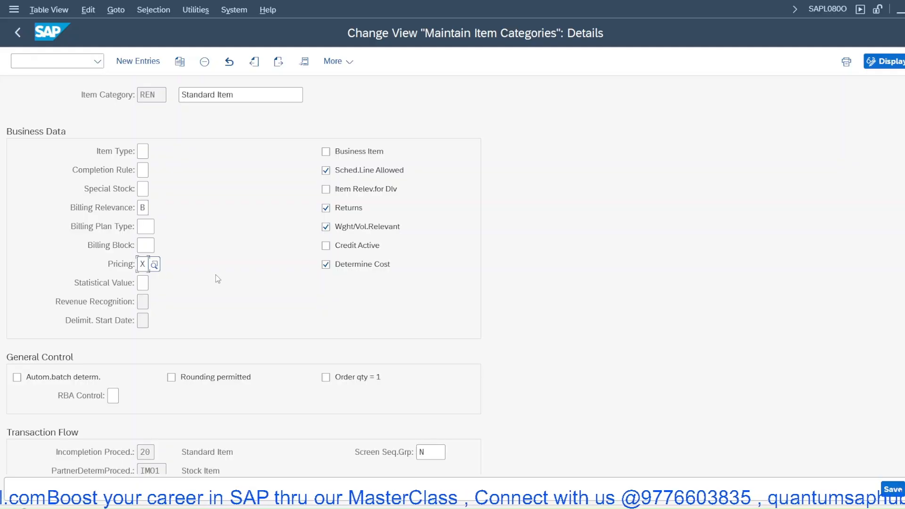
left_click(154, 264)
key("Escape")
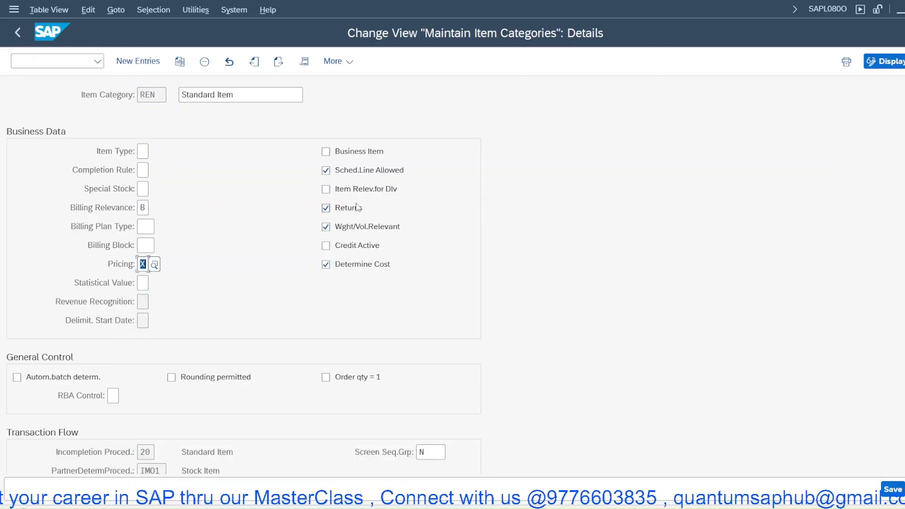
Enable Business Item for item category REN and save the change
left_click(339, 151)
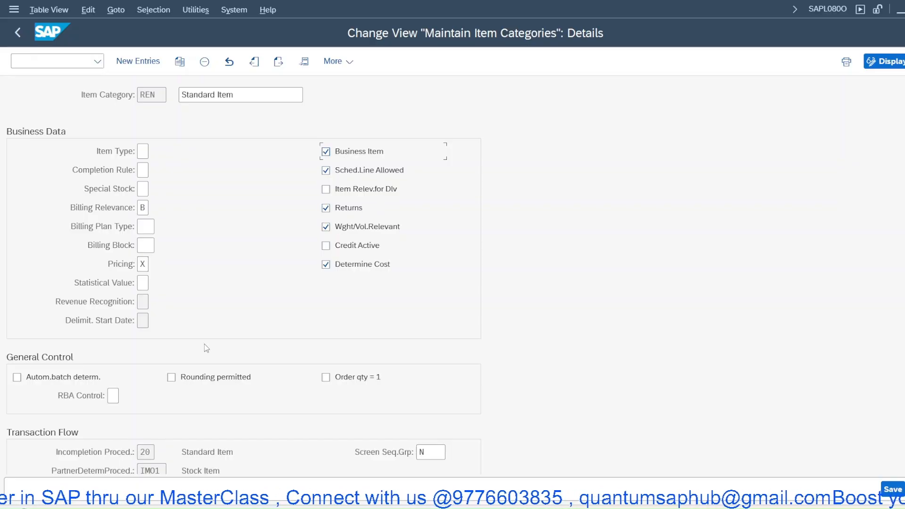
scroll(205, 344, "down", 2)
scroll(205, 348, "down", 6)
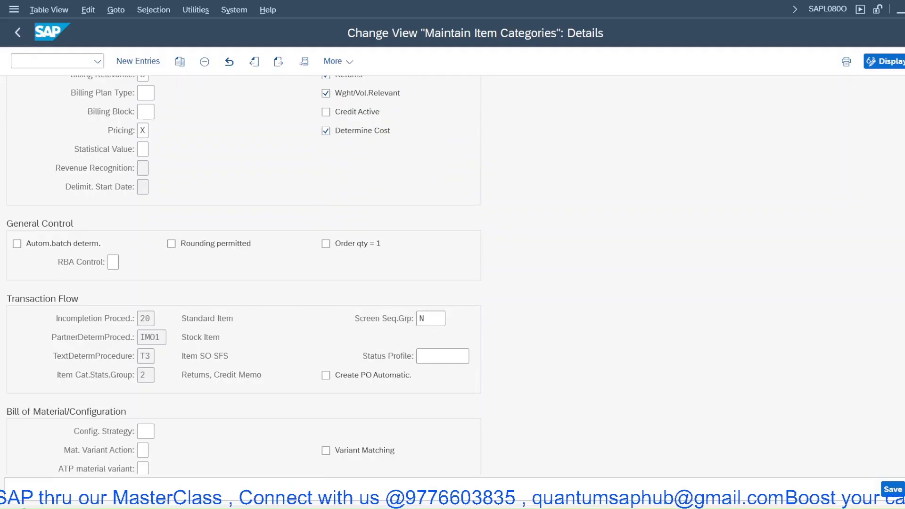
left_click(891, 489)
left_click(317, 273)
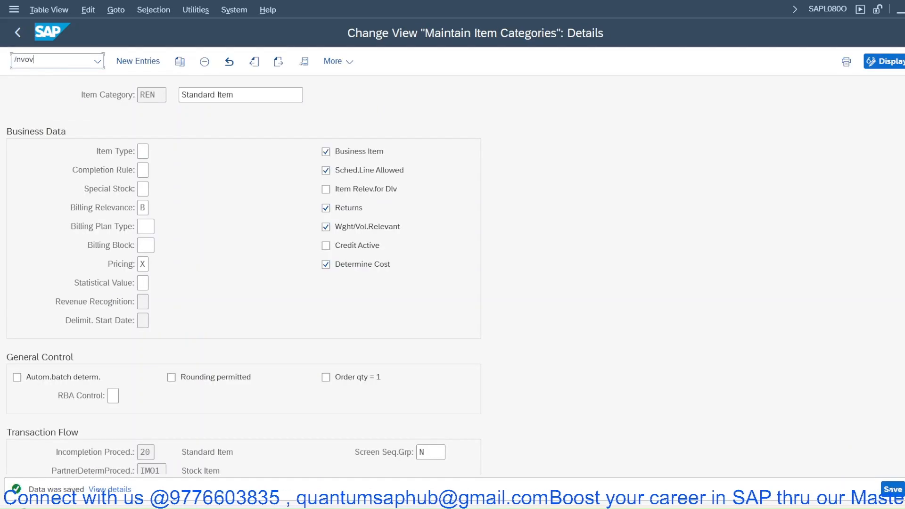
Open the schedule line category customizing with transaction VOV6 and display the details of category DN, Returns (651)
type("/nvov6")
key("Return")
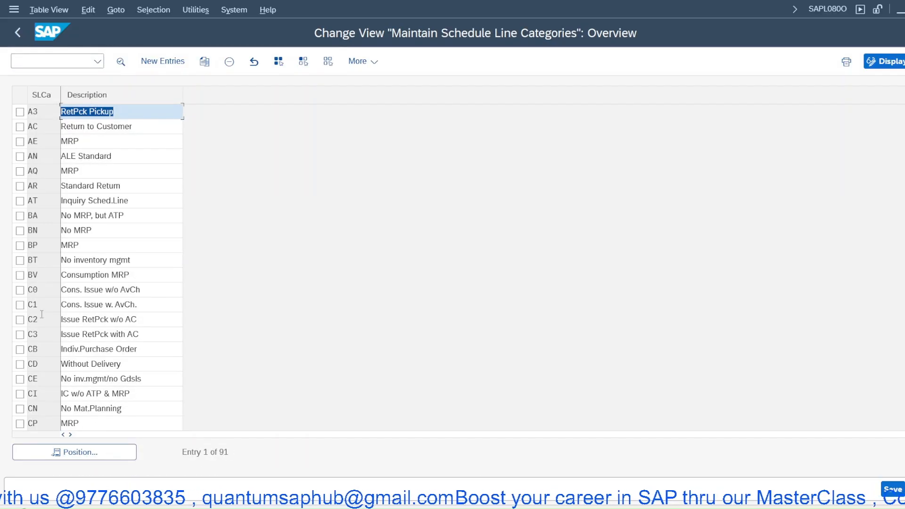
scroll(43, 330, "down", 6)
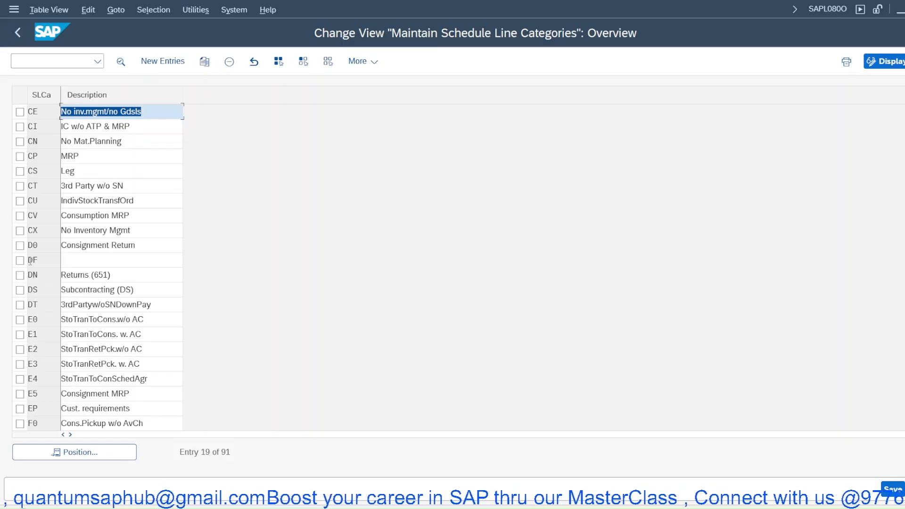
double_click(35, 273)
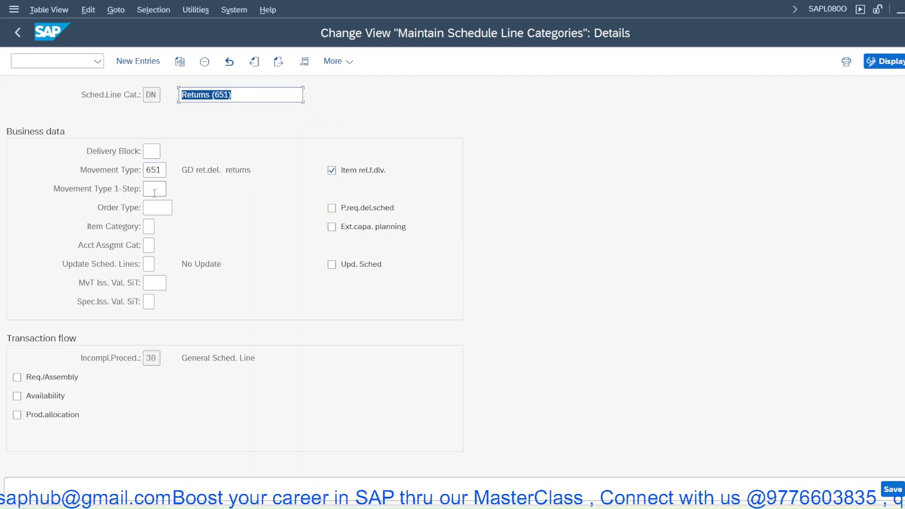
Review the returns movement types among the possible entries for Movement Type 1-Step of category DN, leave the field empty and save
left_click(160, 191)
left_click(173, 190)
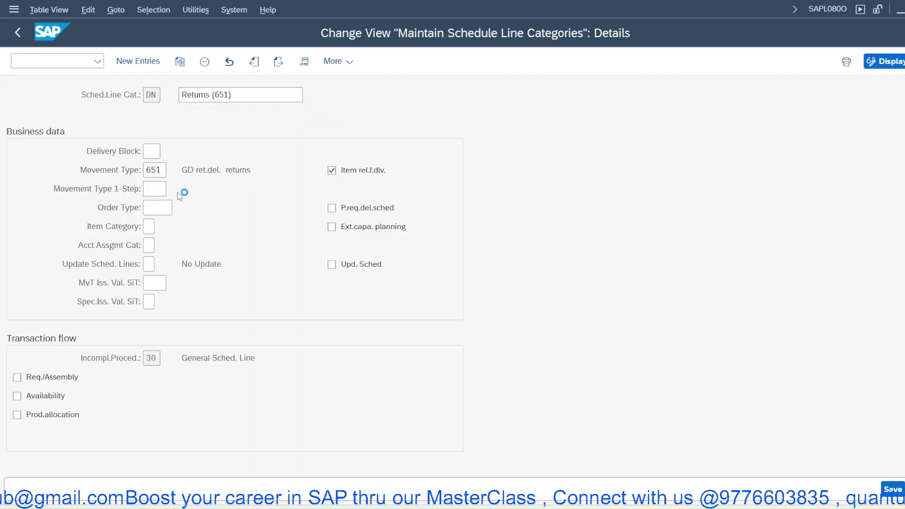
scroll(282, 273, "down", 2)
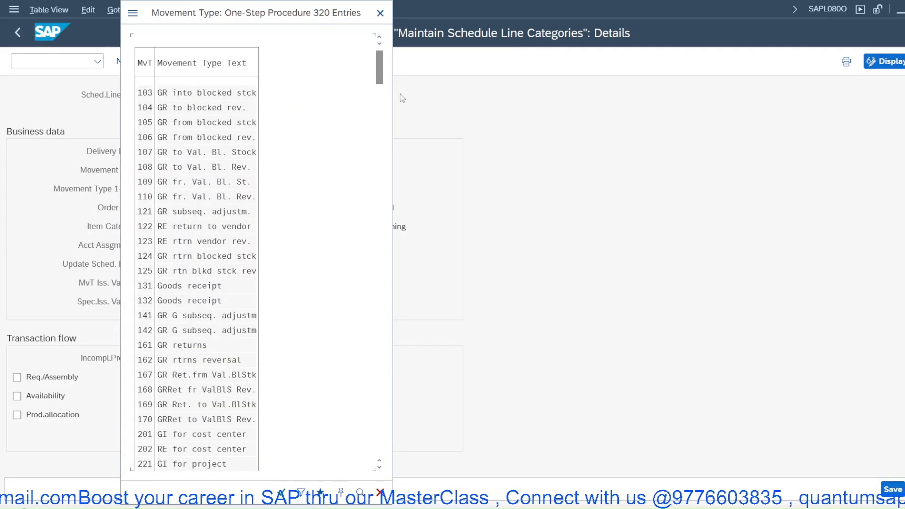
left_click_drag(377, 64, 368, 280)
scroll(249, 324, "down", 8)
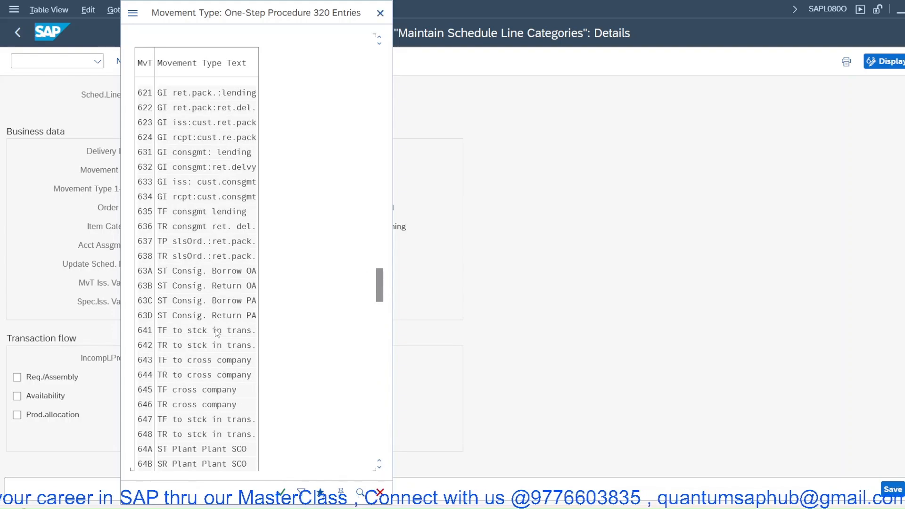
scroll(149, 352, "down", 6)
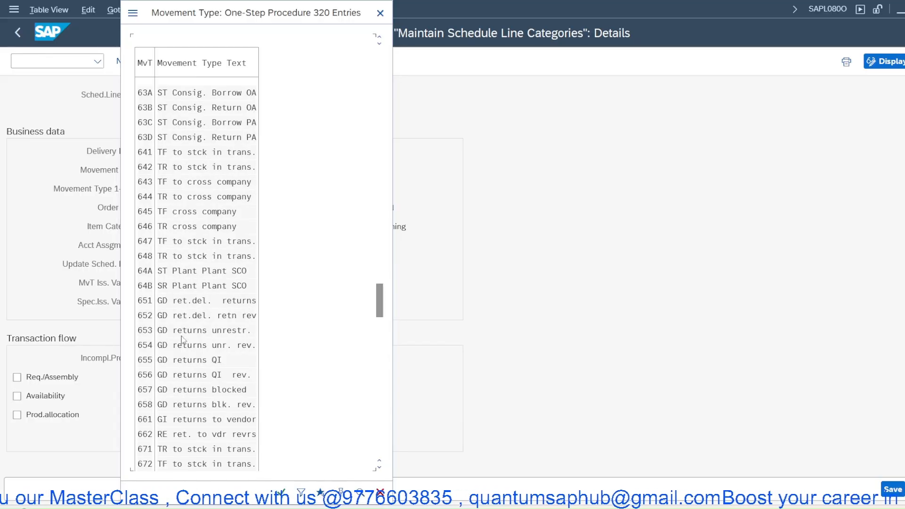
left_click(379, 13)
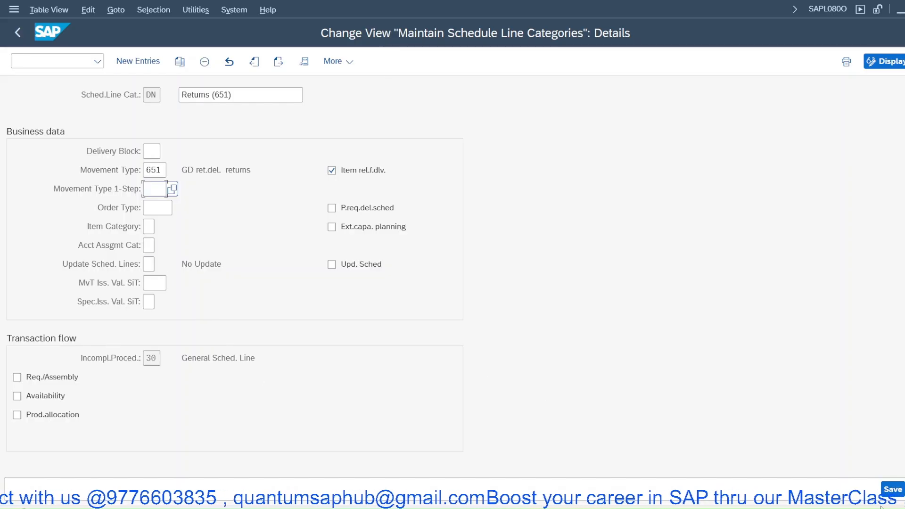
left_click(888, 491)
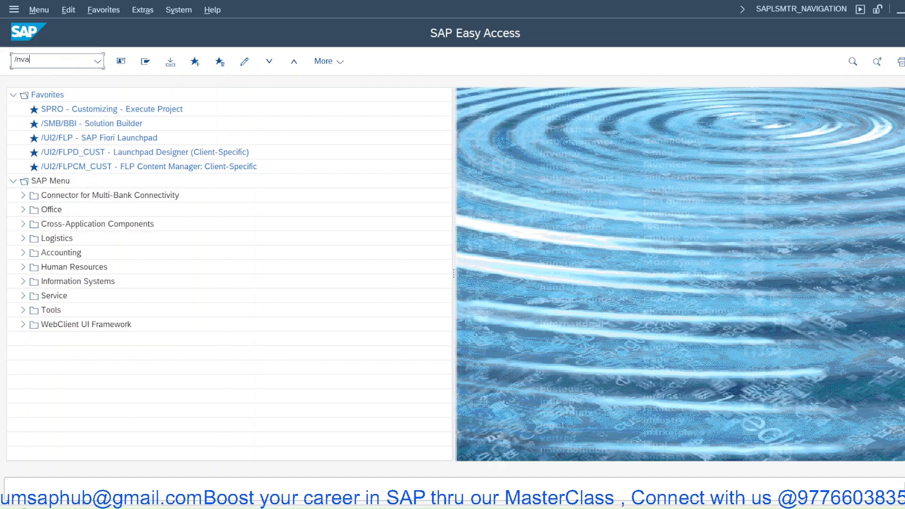
Start a new sales document with order type RE, sales organization JP00, distribution channel JP and division JP
key("Return")
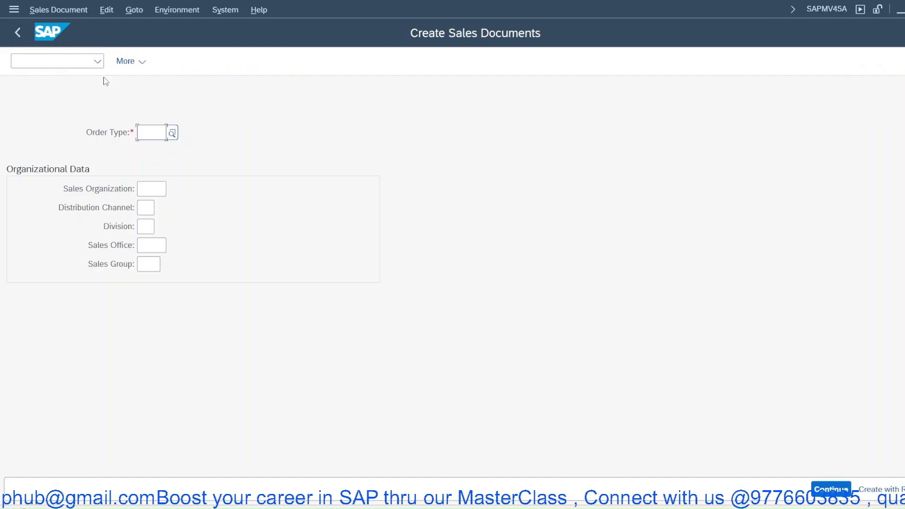
type("RE")
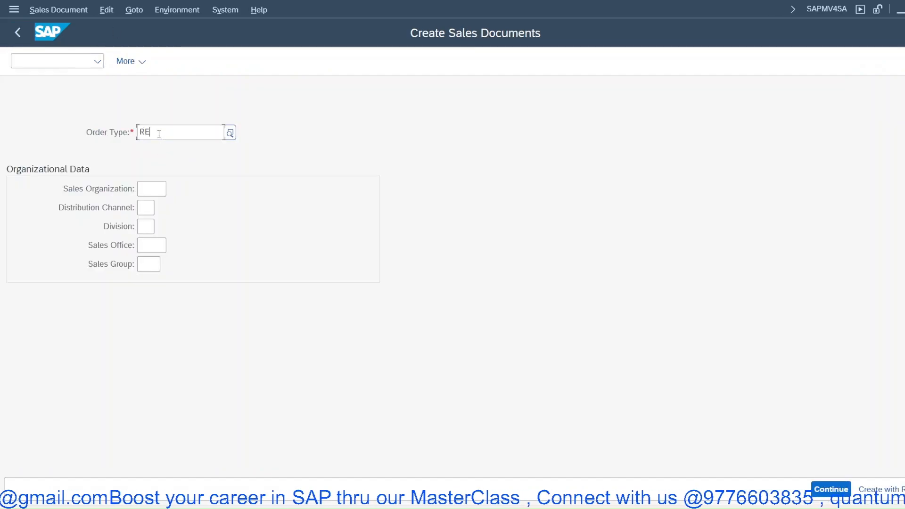
left_click(151, 190)
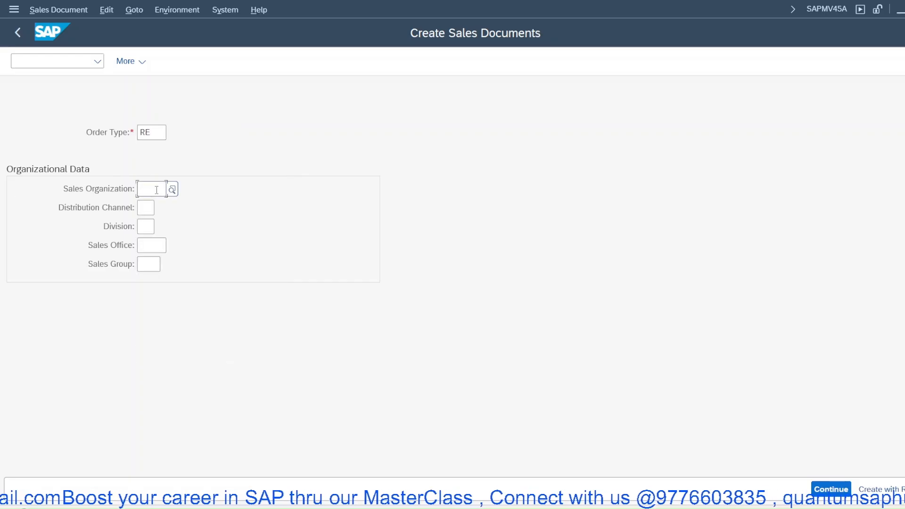
type("j")
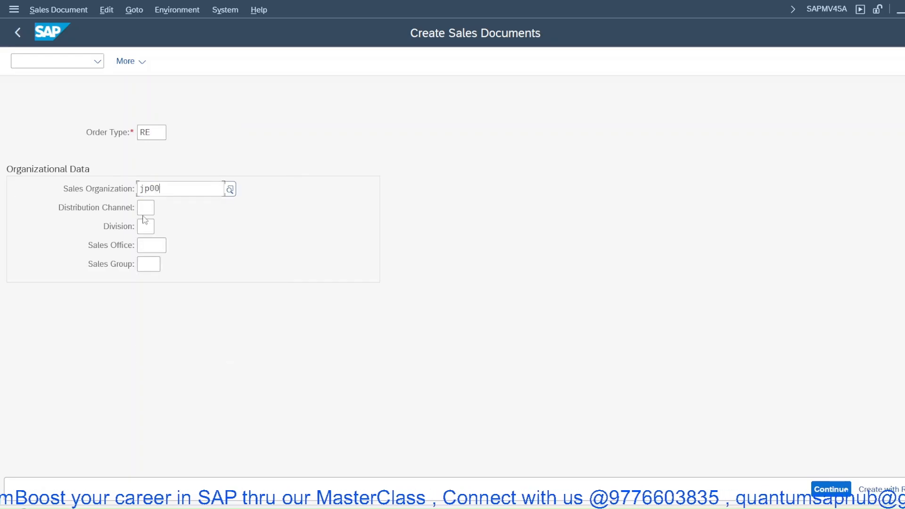
type("p00")
left_click(144, 210)
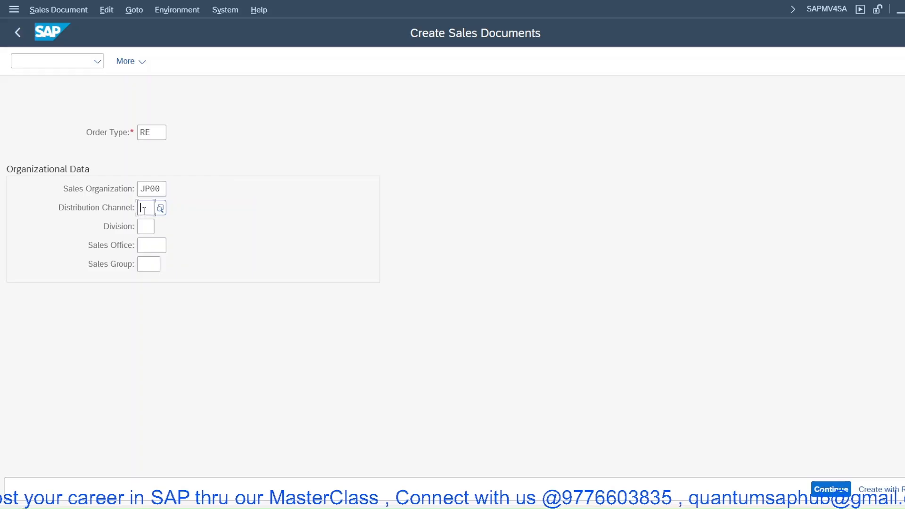
type("Jp")
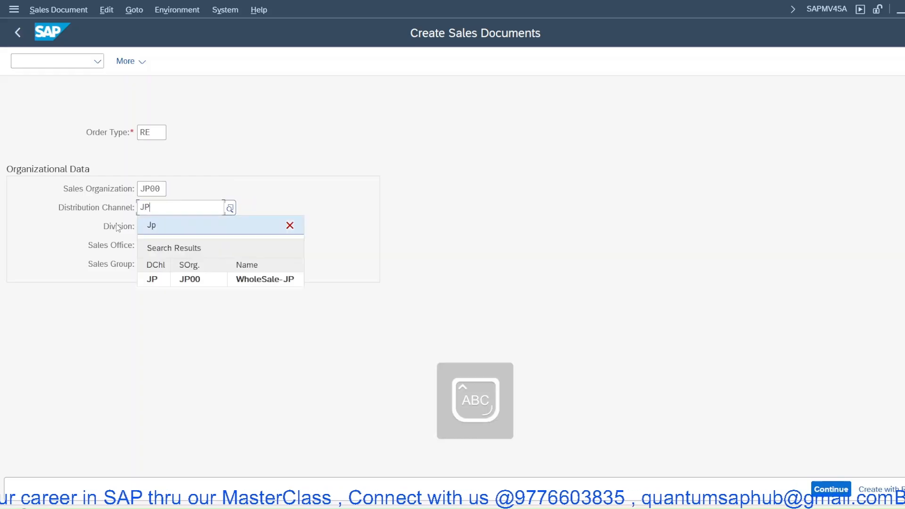
left_click(141, 226)
type("JP")
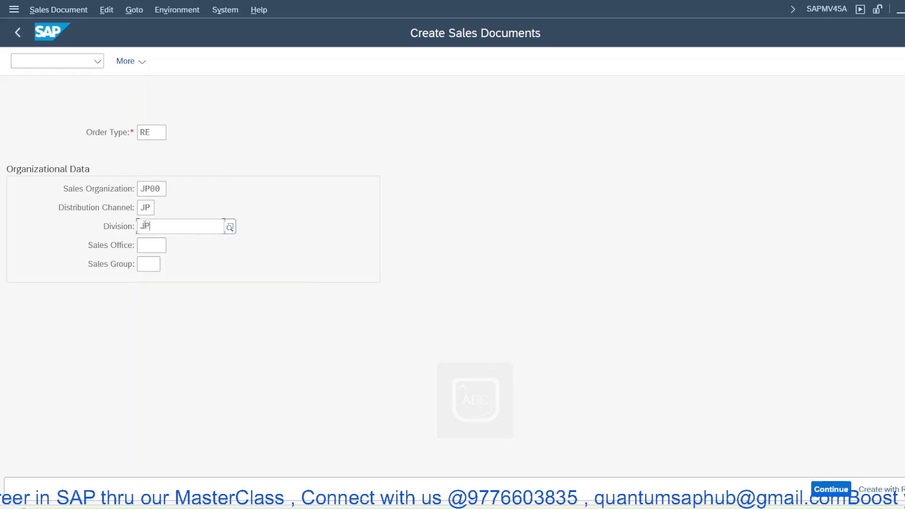
key("Return")
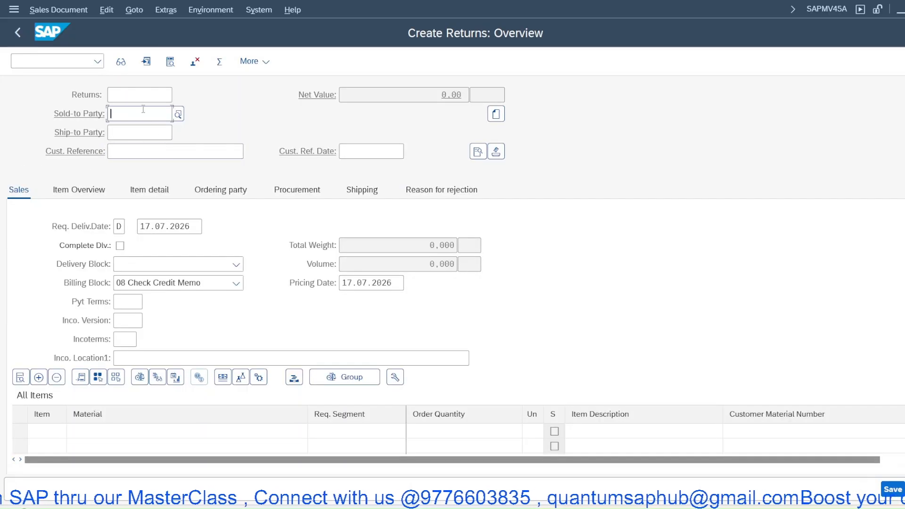
Enter the customer number as the sold-to party of the returns order and set the order reason to 102 Damaged in Transit
left_click(144, 109)
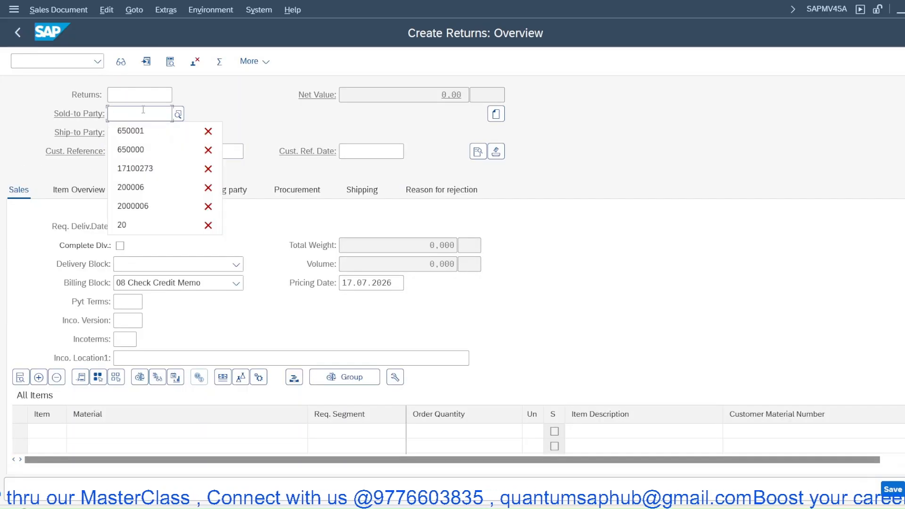
left_click(134, 152)
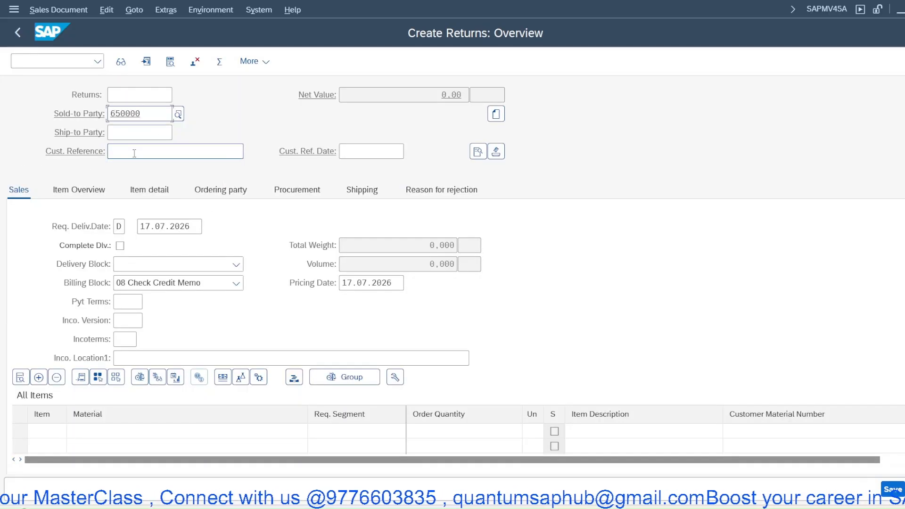
key("Return")
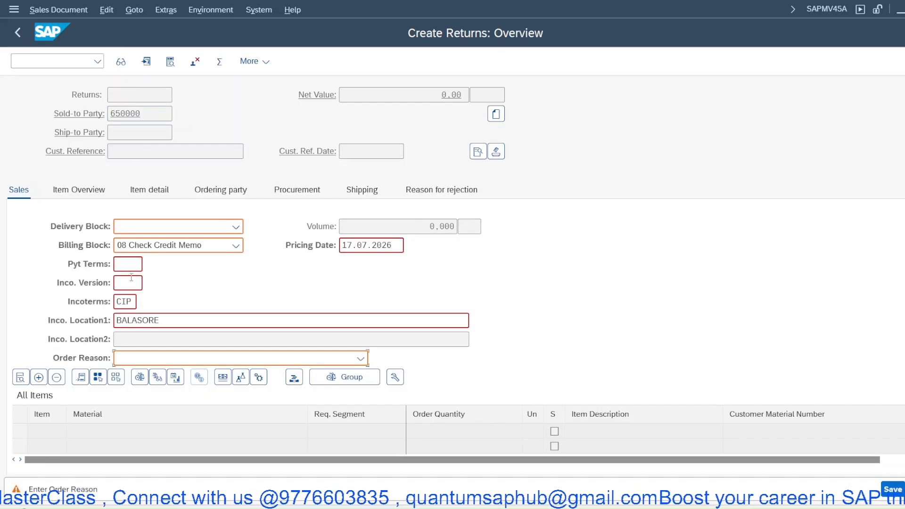
left_click(131, 362)
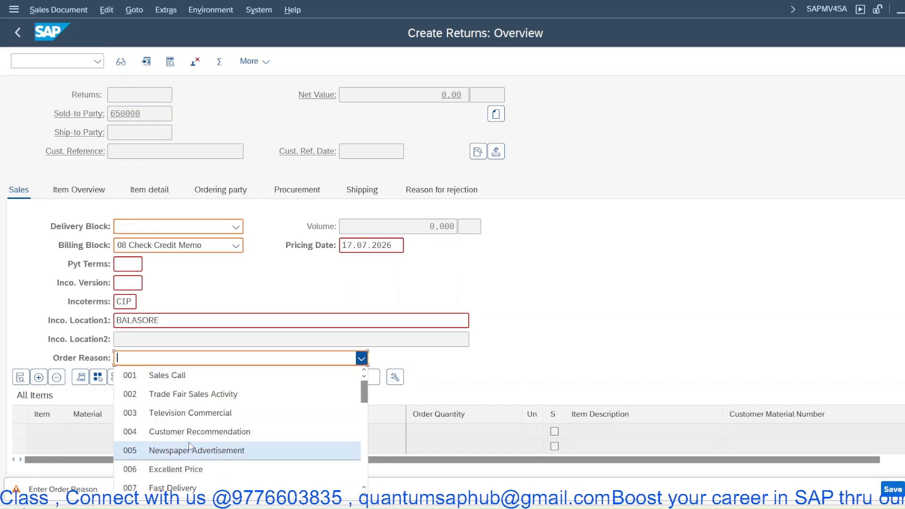
scroll(191, 447, "down", 3)
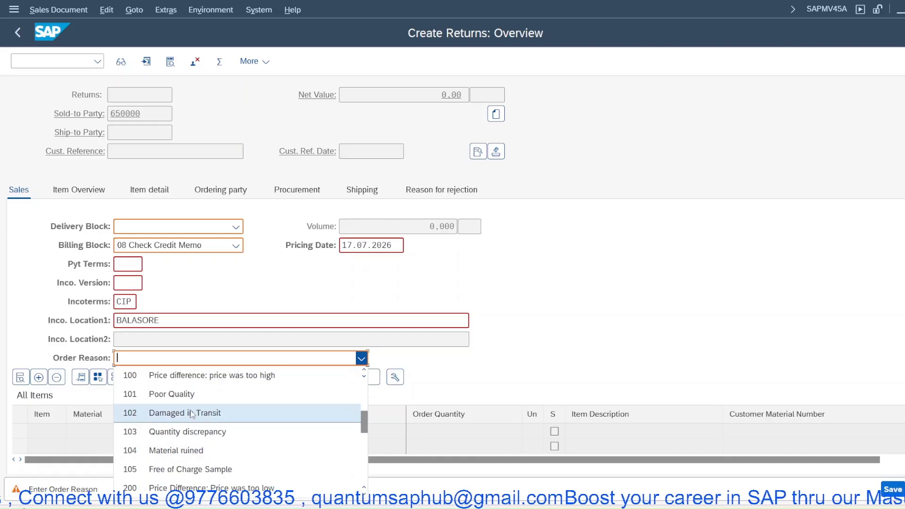
left_click(191, 413)
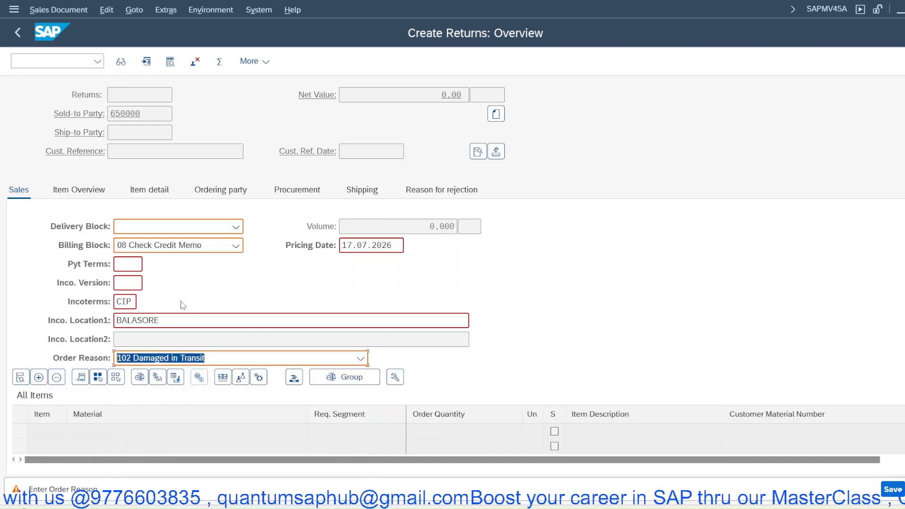
key("Return")
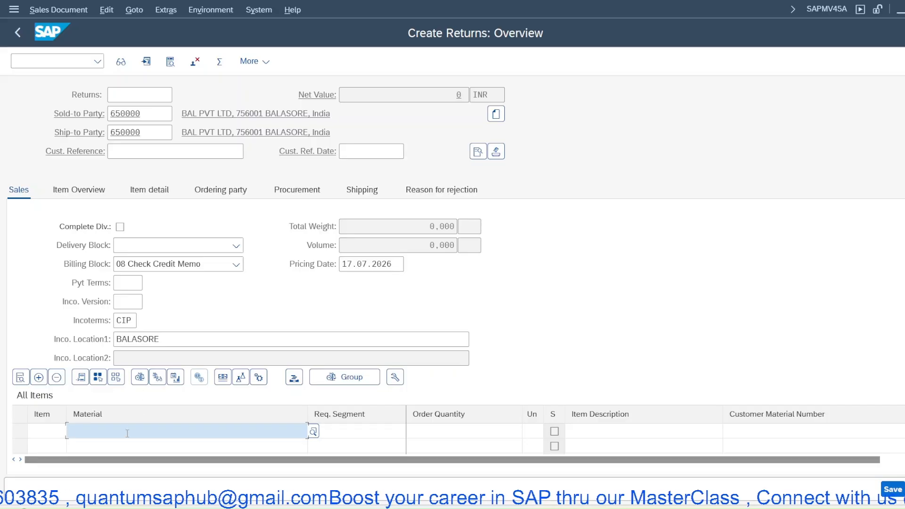
Add material 50058 with an order quantity of 10 as the first item of the returns order
left_click(126, 436)
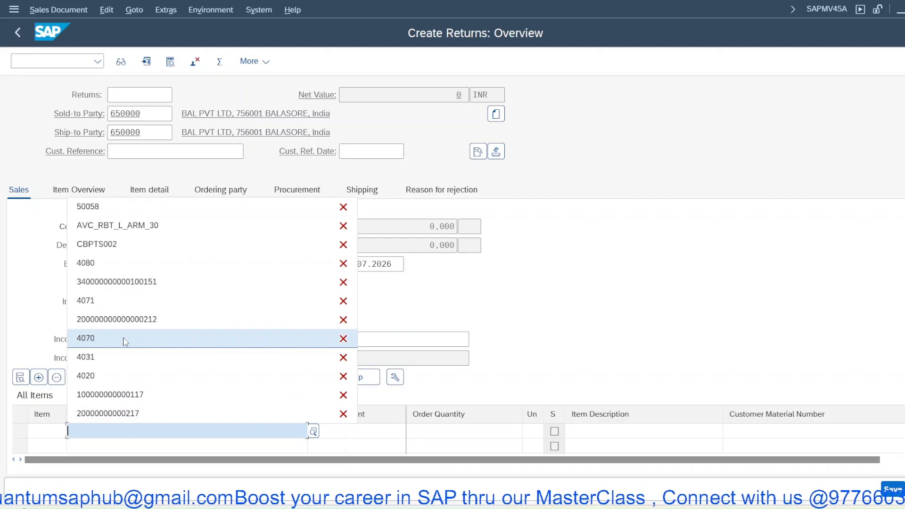
left_click(113, 206)
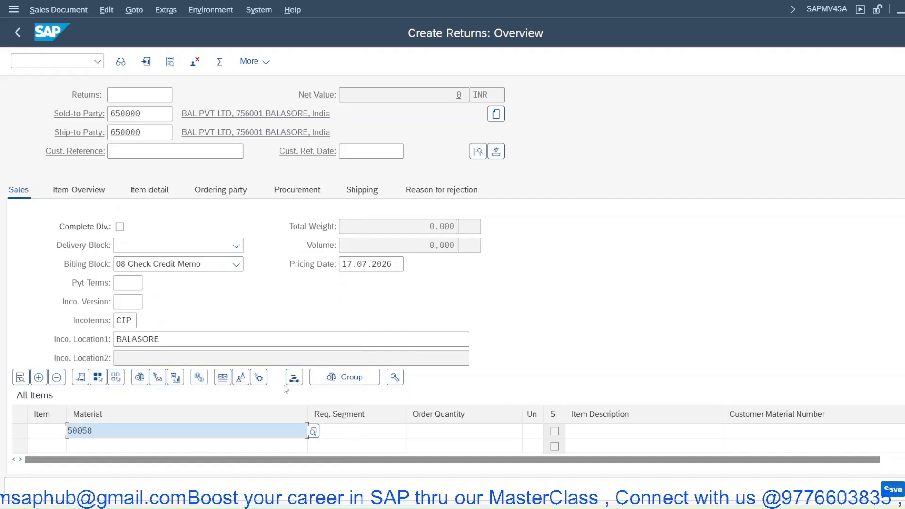
left_click(437, 434)
type("10")
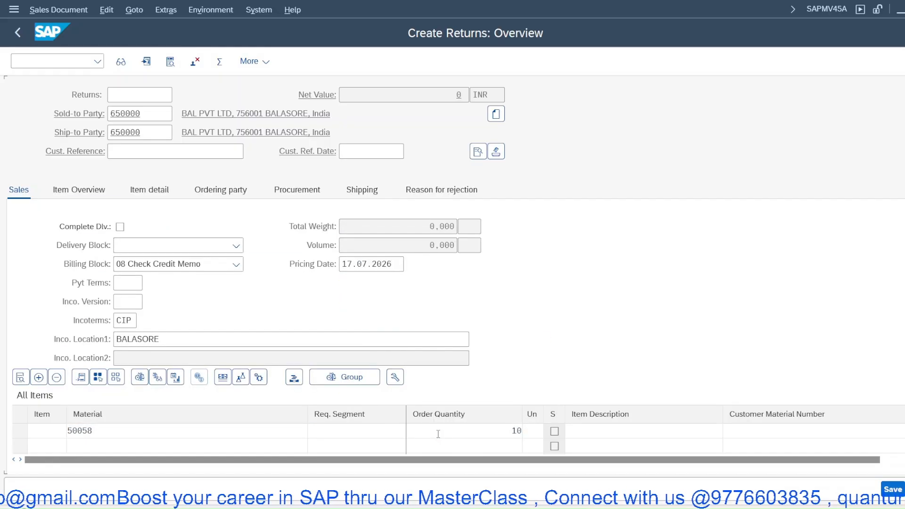
key("Return")
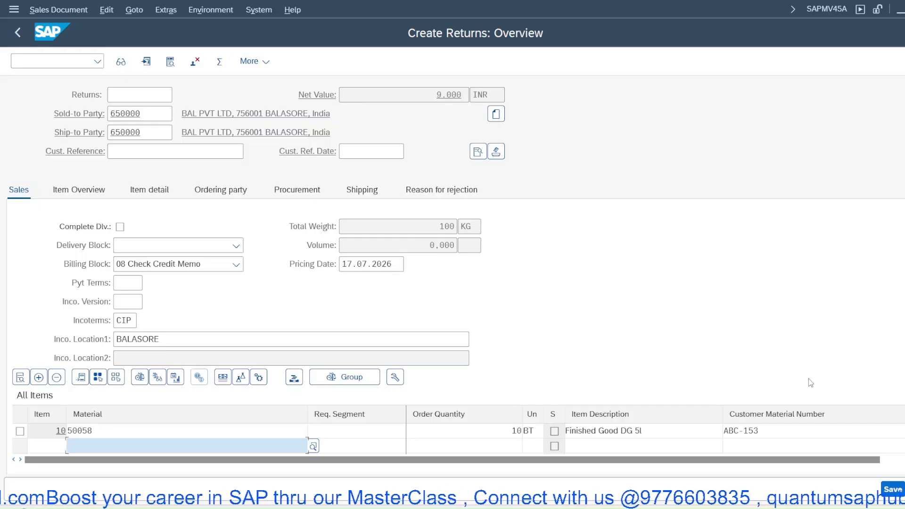
Complete the missing data from the incompletion log by setting the item's payment terms to 0001, and return to the order overview
left_click(57, 11)
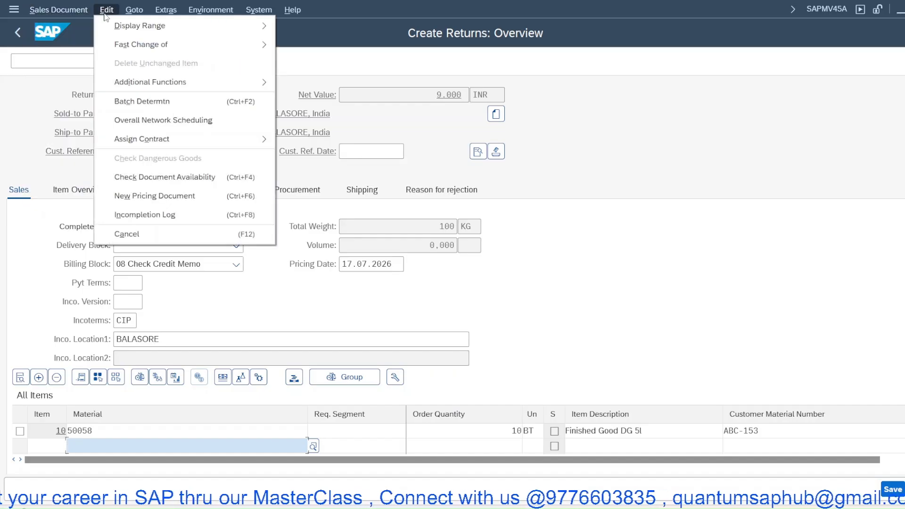
left_click(129, 216)
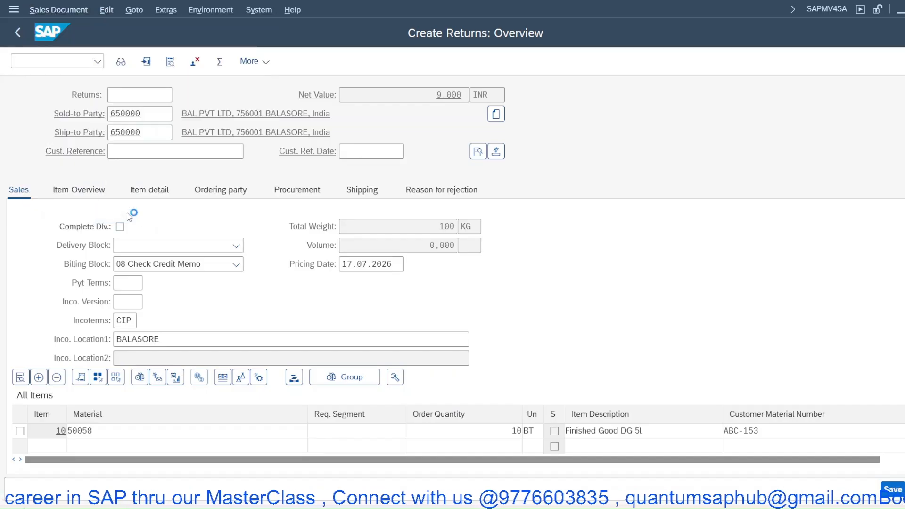
double_click(70, 188)
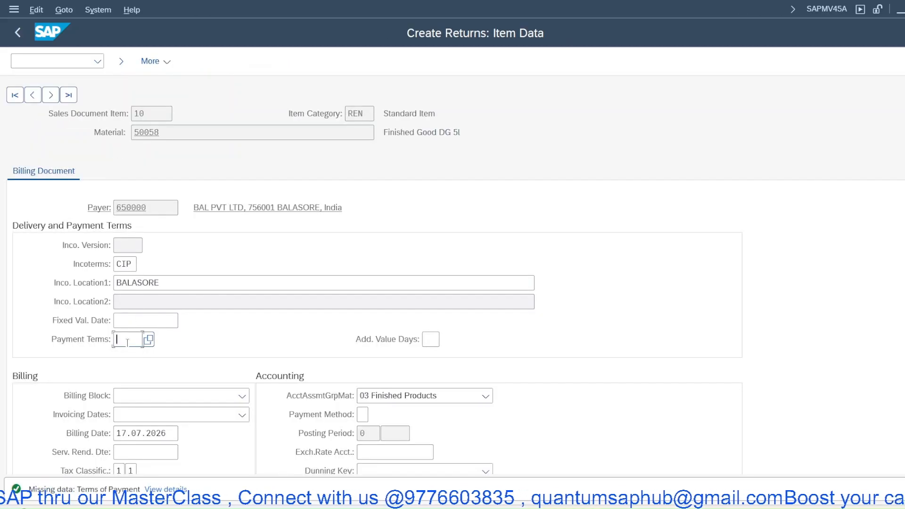
key("Return")
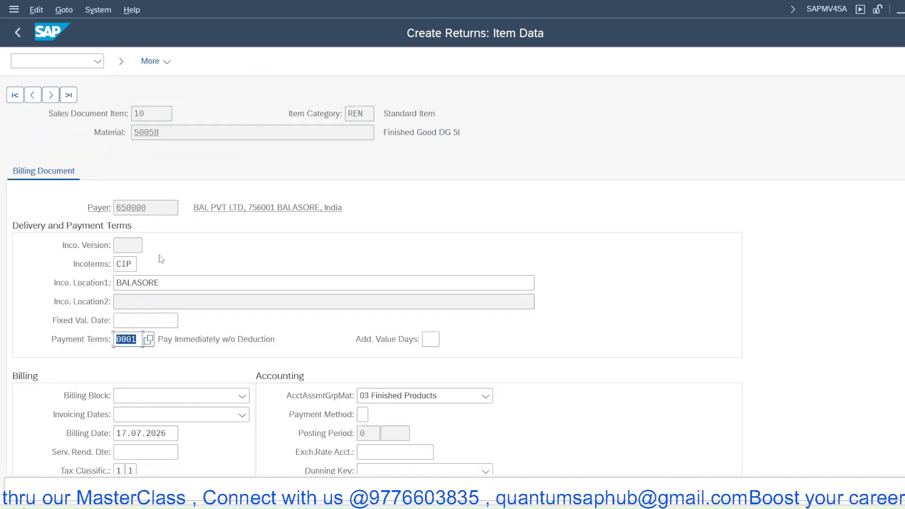
right_click(165, 171)
left_click(198, 178)
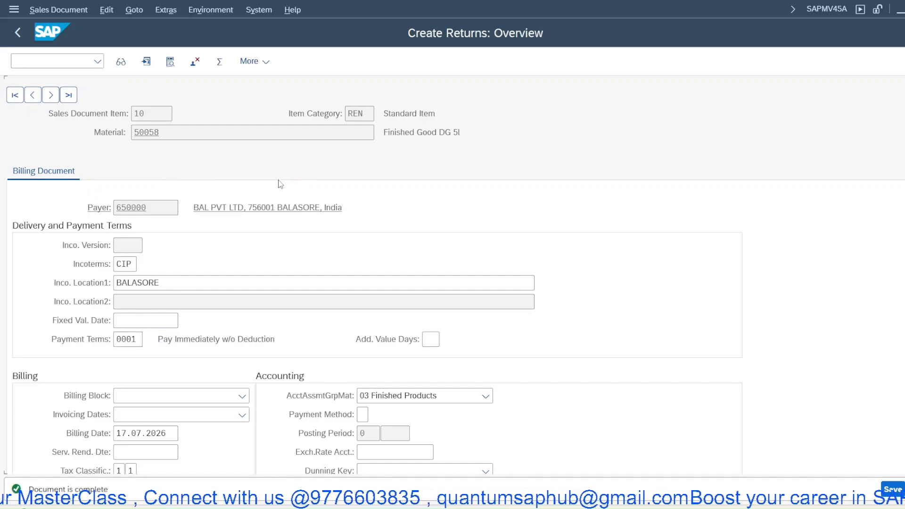
Create the returns delivery directly from the completed returns order
left_click(38, 12)
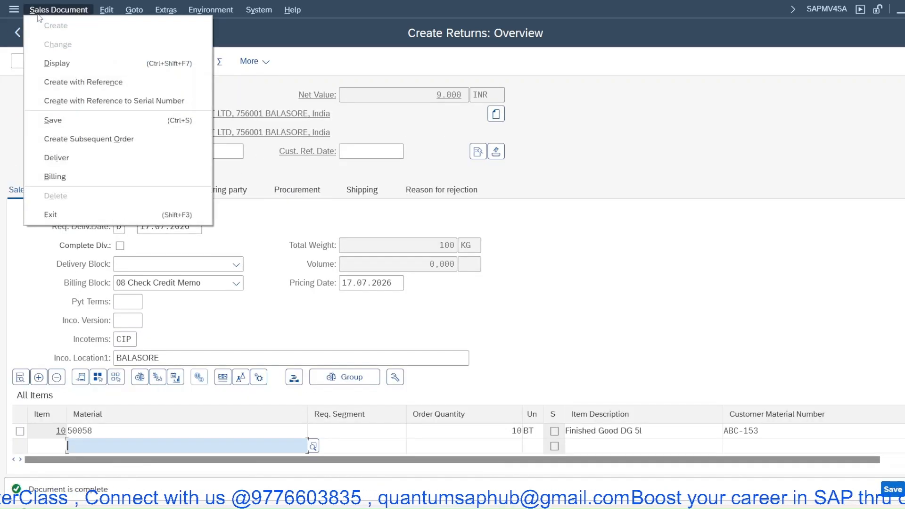
left_click(78, 161)
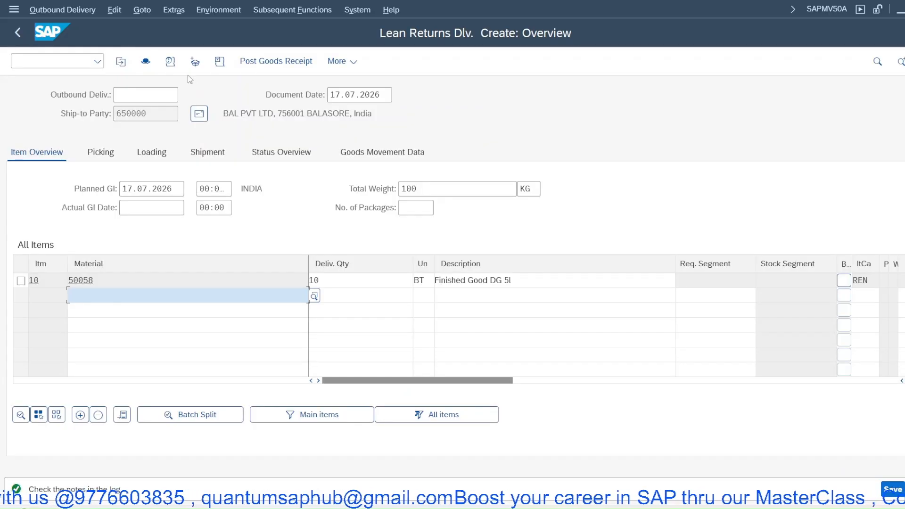
Check the delivery type and document category in the returns delivery's header administration data, and return to the delivery overview
left_click(145, 62)
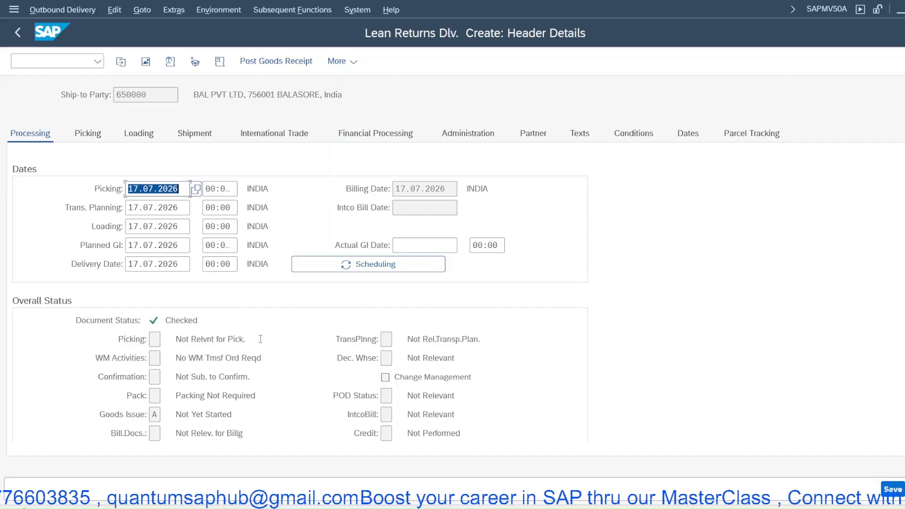
left_click(463, 135)
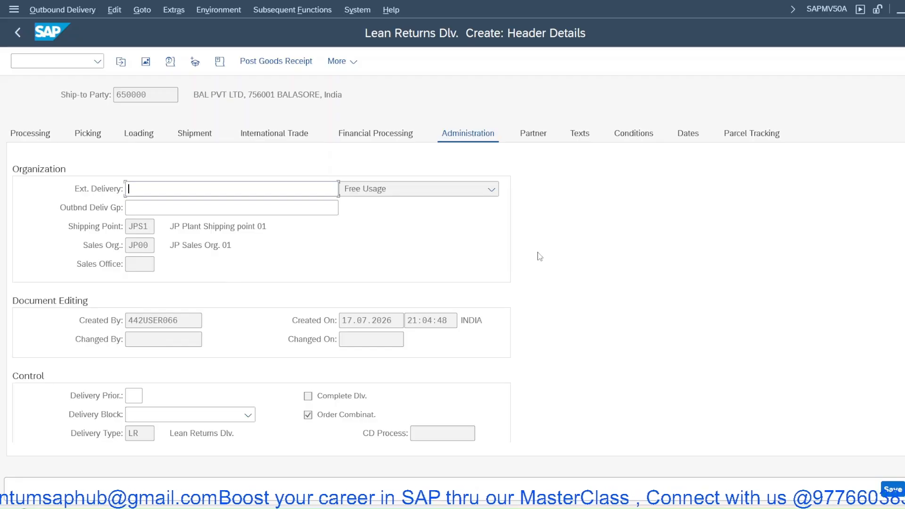
scroll(539, 256, "down", 1)
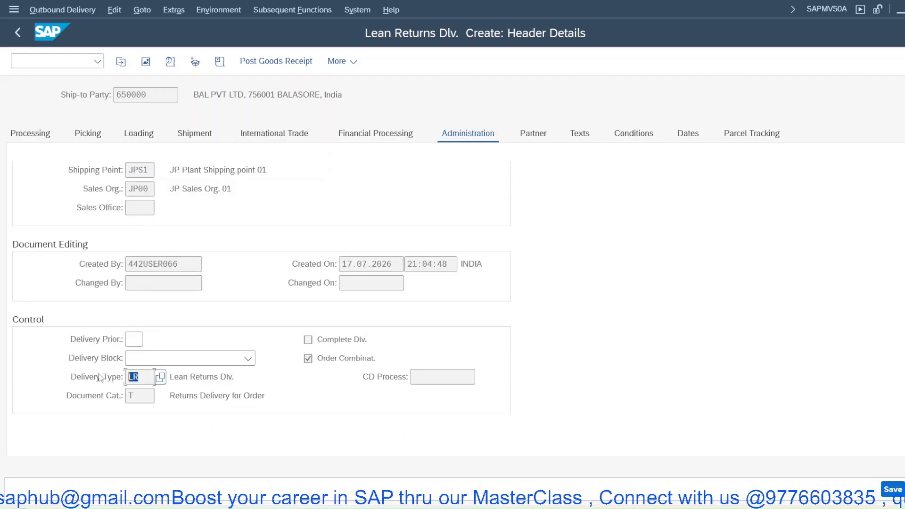
scroll(373, 209, "up", 1)
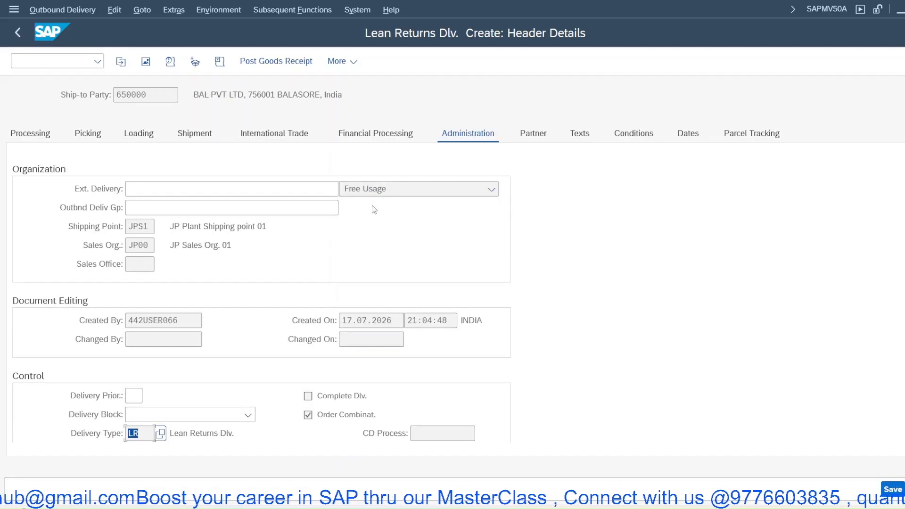
right_click(290, 243)
left_click(323, 267)
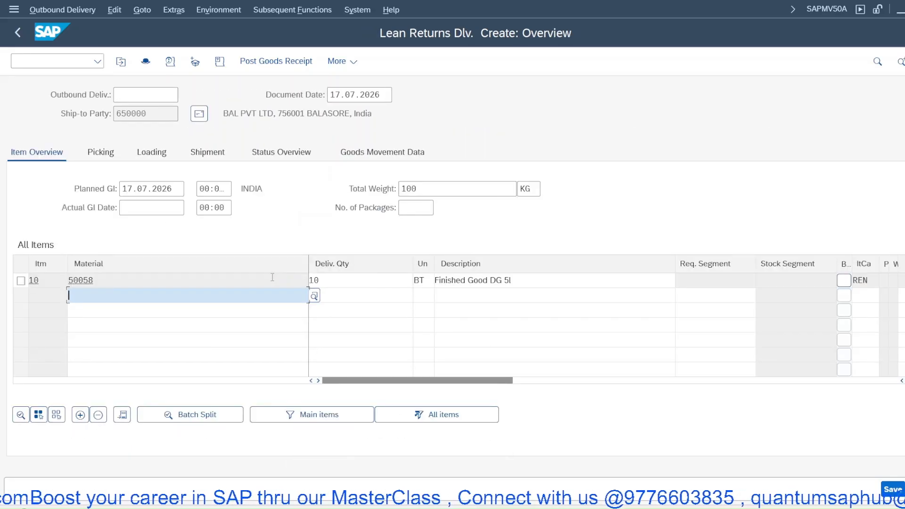
Set the storage location of the returns delivery item to JPL1 in the picking data and save the delivery
left_click(100, 154)
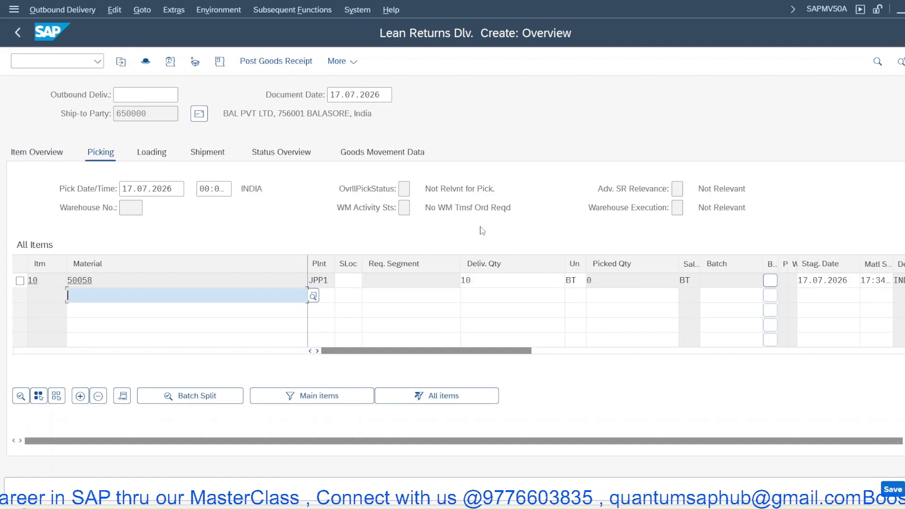
left_click(352, 282)
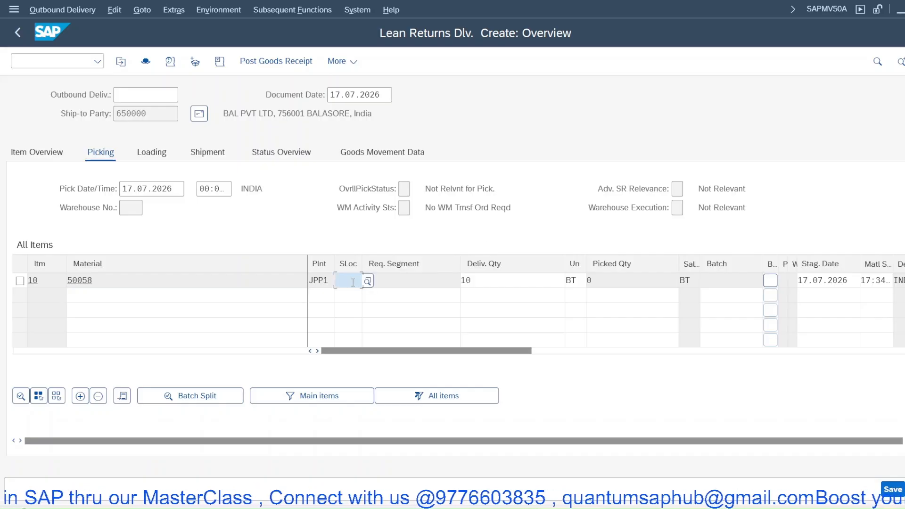
left_click(356, 298)
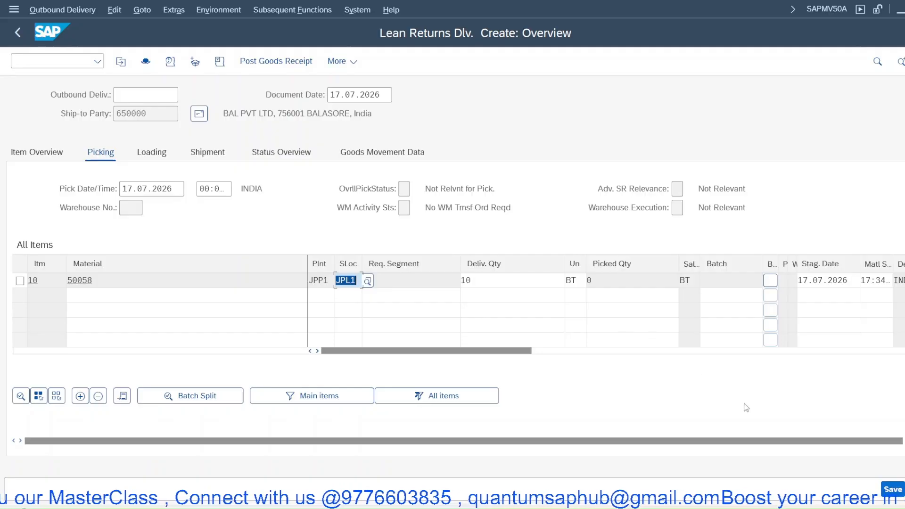
left_click(892, 490)
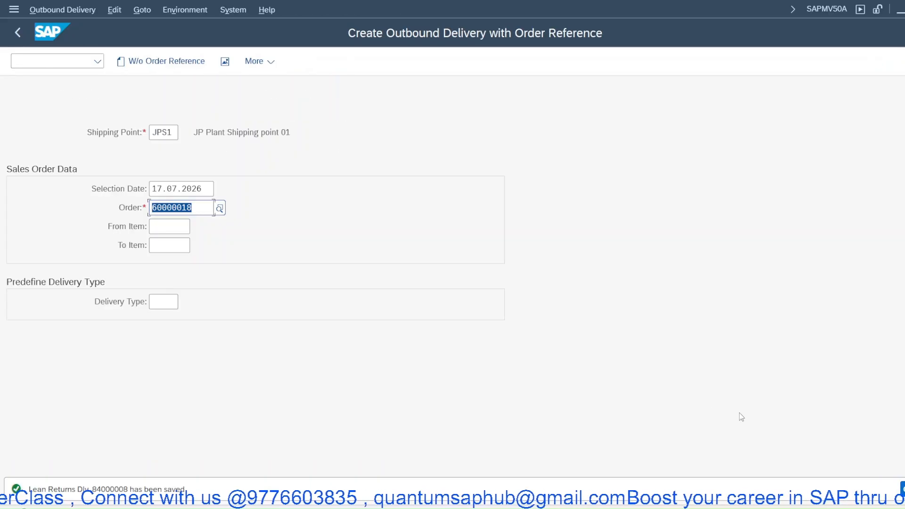
Reopen the saved returns delivery for changing, check the item's movement type in the goods movement data, and post the goods receipt
left_click(61, 10)
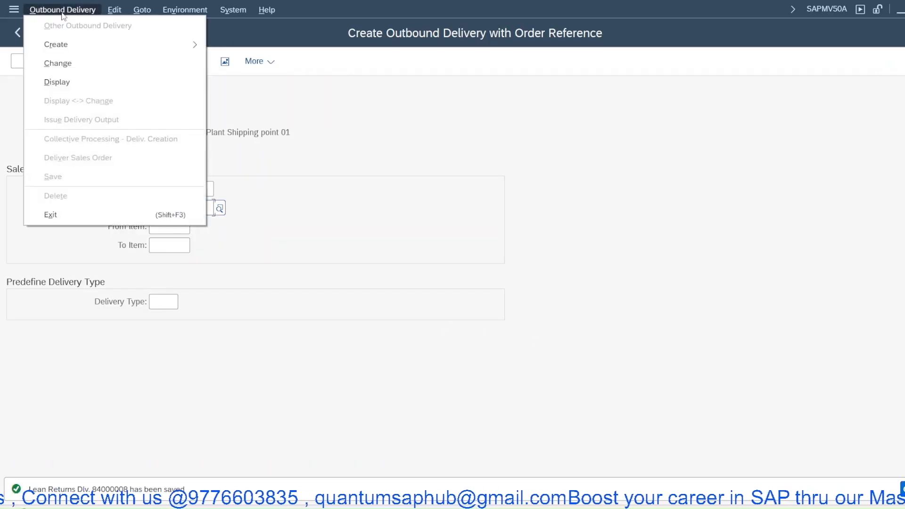
left_click(56, 66)
key("Return")
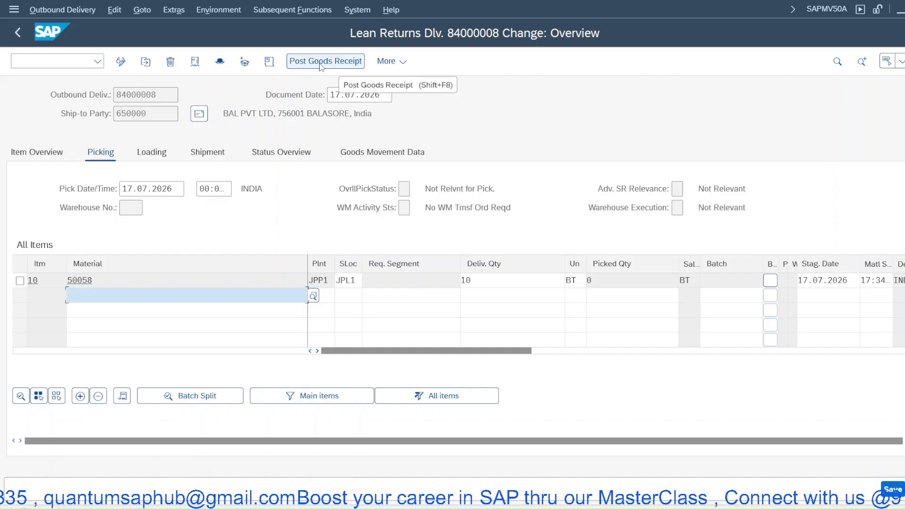
left_click(346, 155)
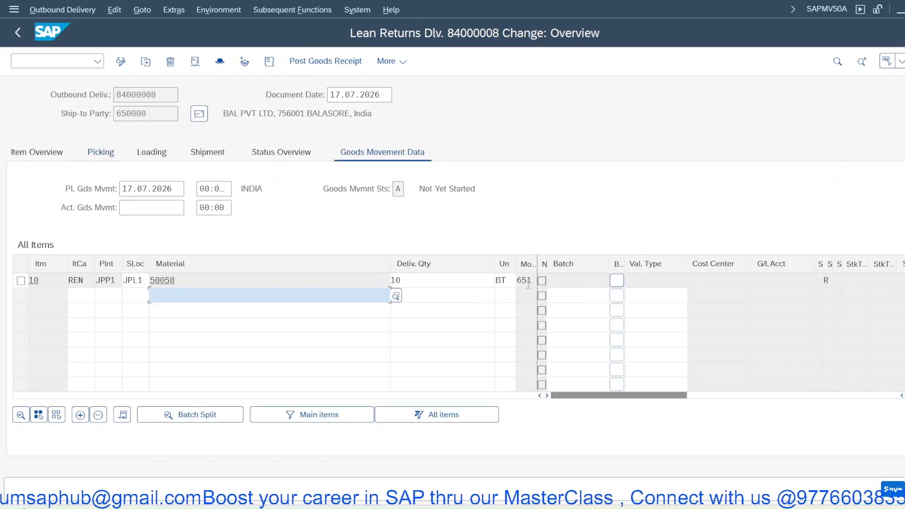
left_click(326, 61)
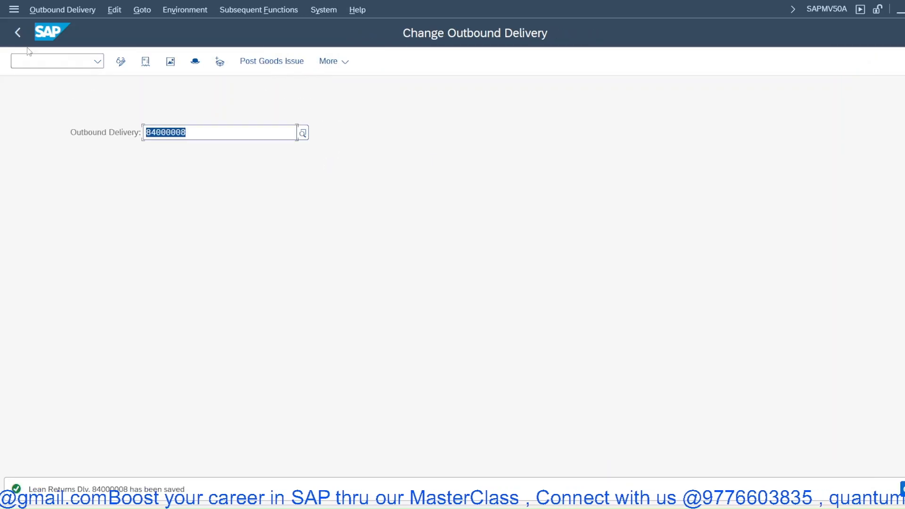
Open the stock overview and run it for material 50058 in plant JPP1
left_click(47, 61)
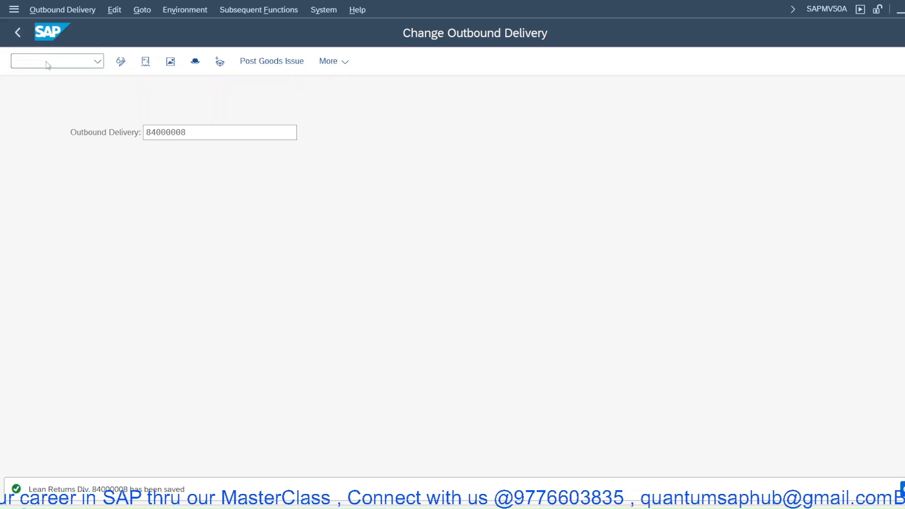
key("Return")
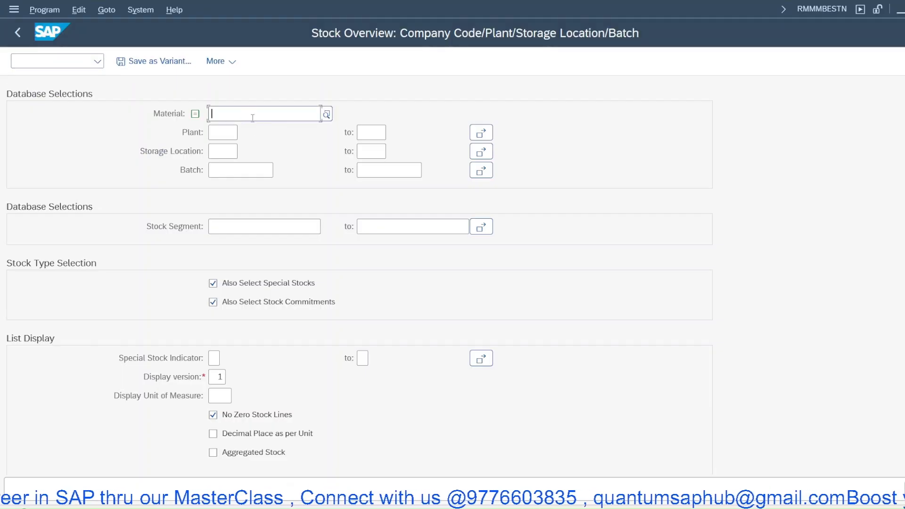
left_click(253, 118)
type("5")
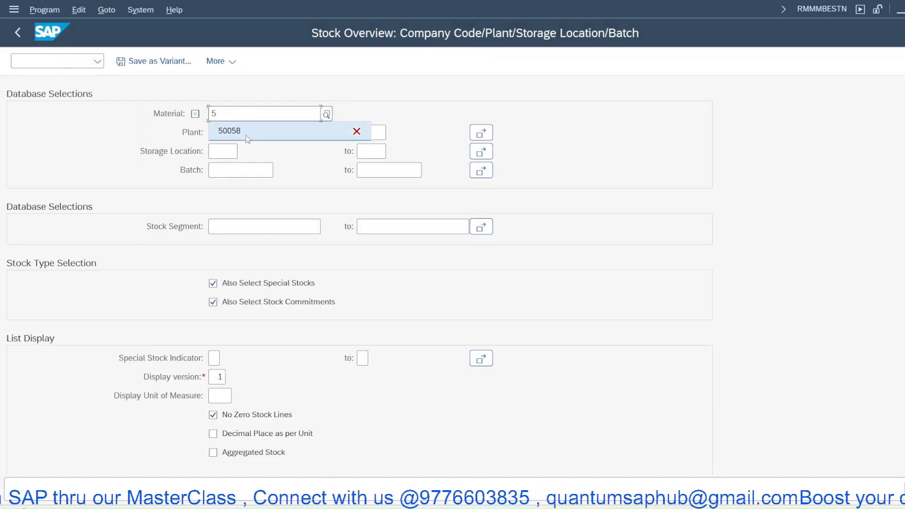
left_click(245, 135)
left_click(223, 136)
type("JPP")
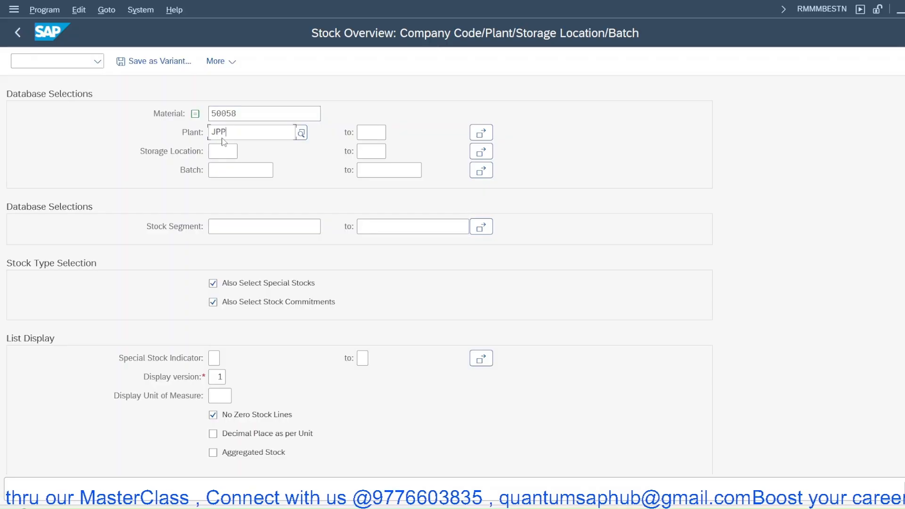
type("1")
left_click(156, 136)
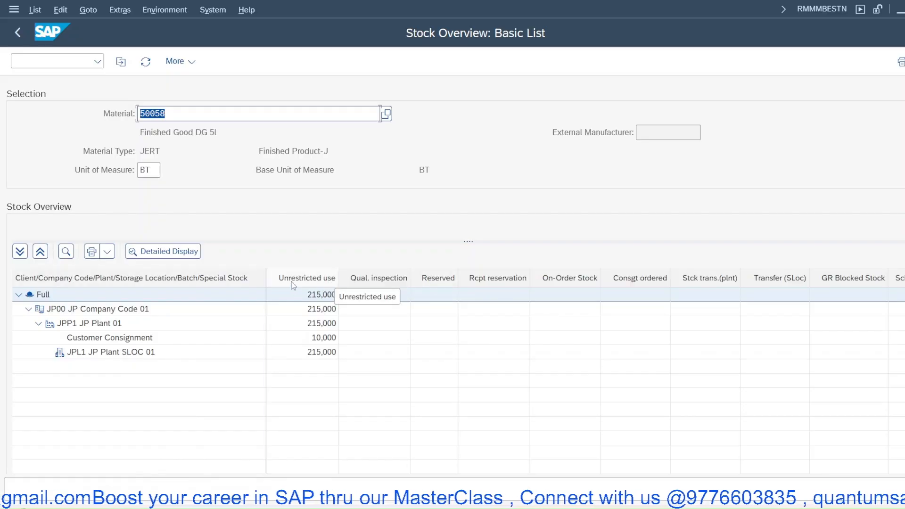
Examine the unrestricted-use and returns stock columns of material 50058 down to its storage location
left_click(267, 281)
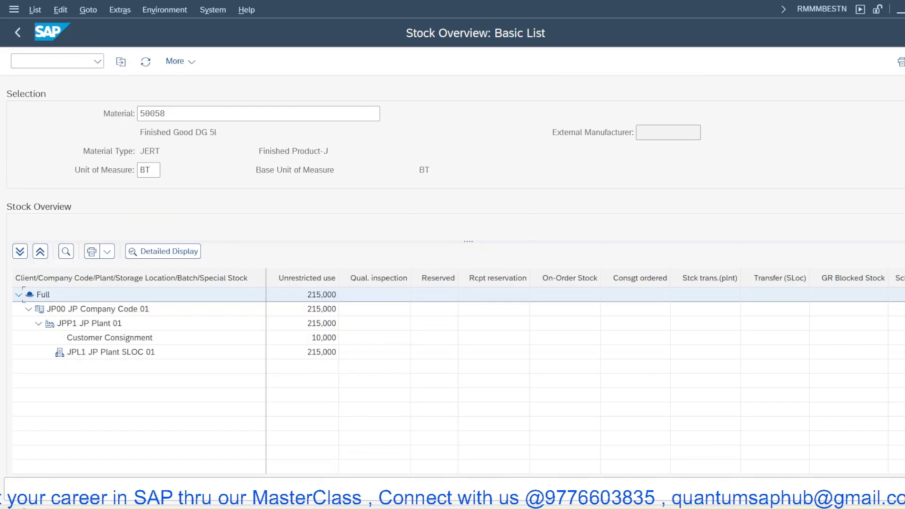
scroll(855, 439, "down", 2)
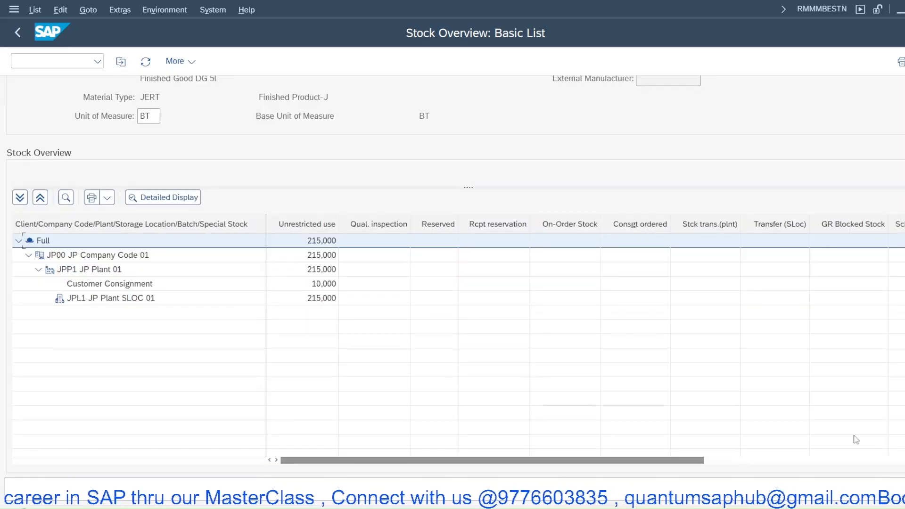
left_click(870, 460)
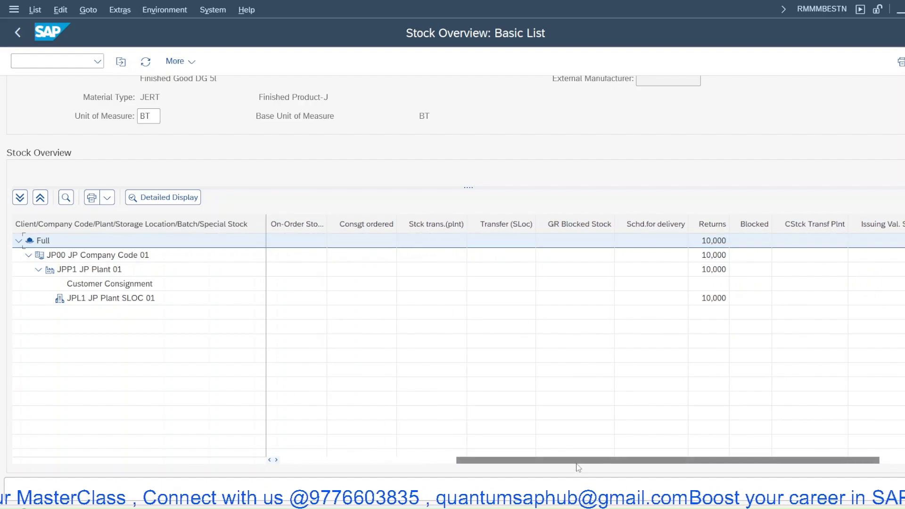
left_click_drag(578, 461, 403, 460)
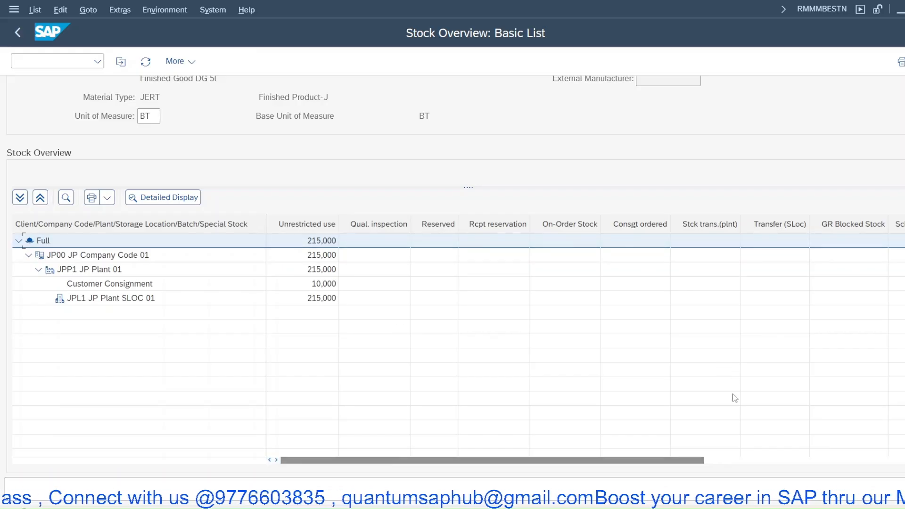
left_click(711, 462)
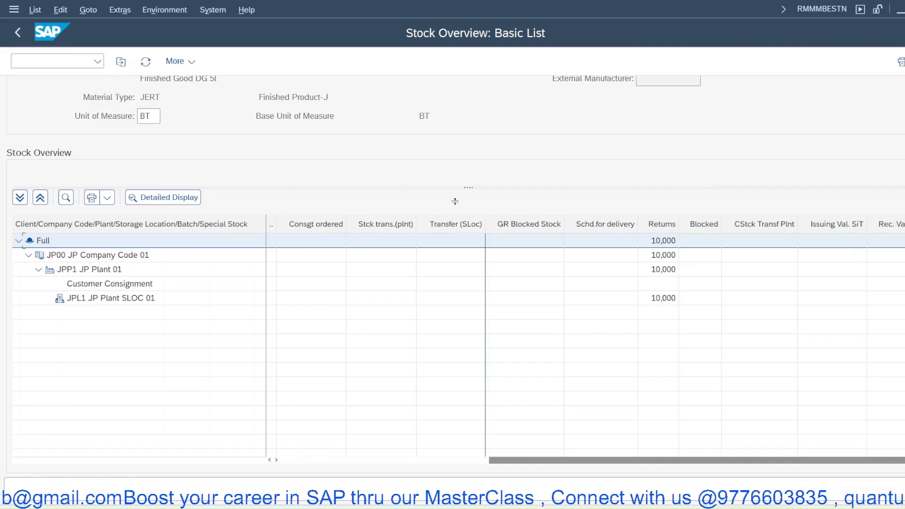
left_click(335, 460)
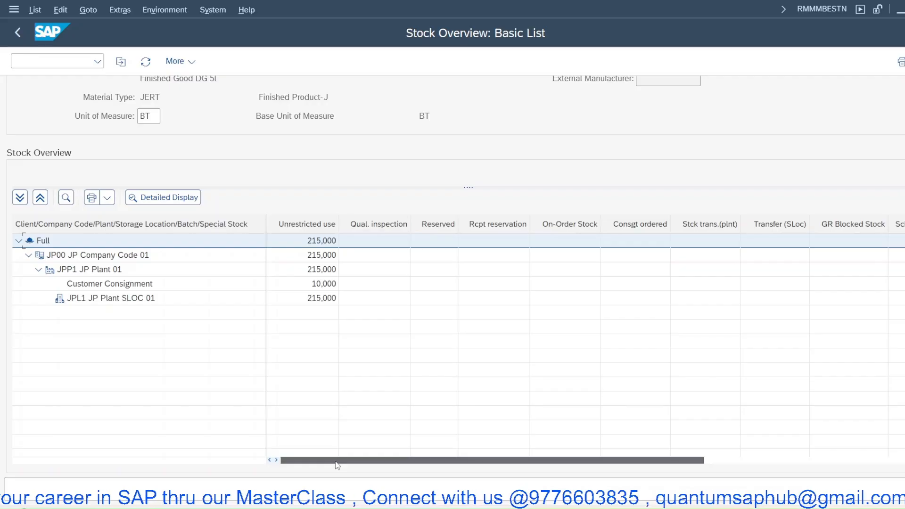
Start billing document creation with transaction VF01 in place of the stock overview
left_click(67, 60)
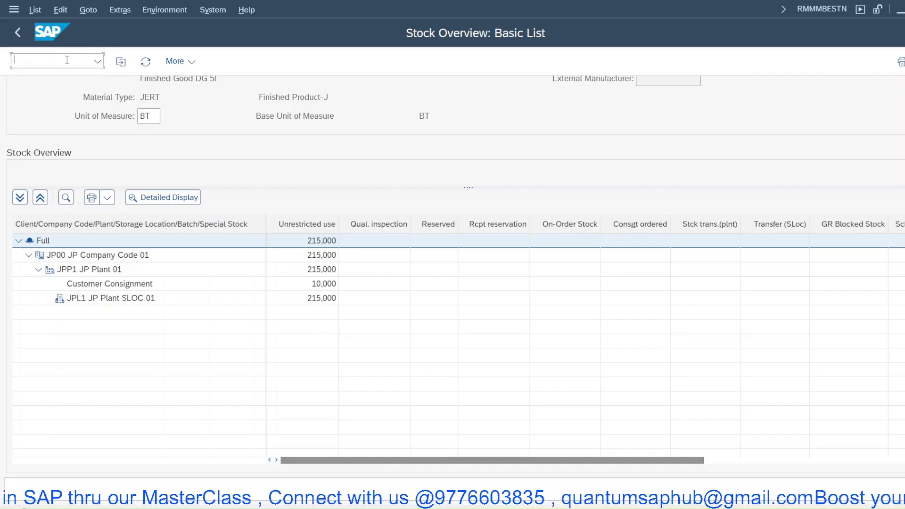
type("/NVF01")
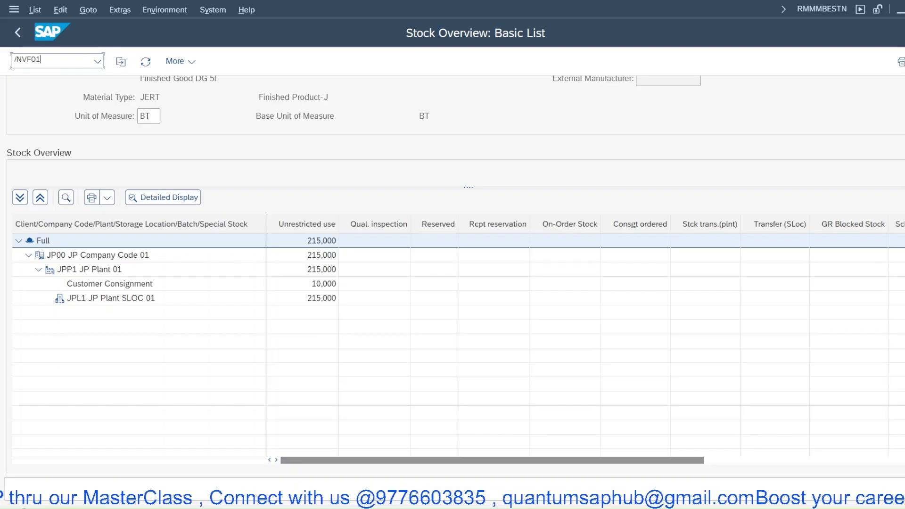
key("Return")
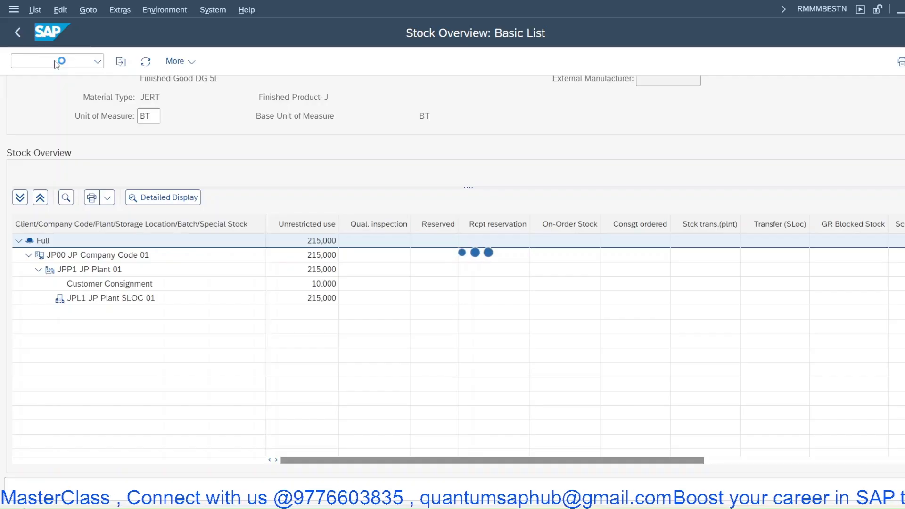
Switch to the Change Outbound Delivery session and open the document flow of the returns delivery
mouse_move(599, 504)
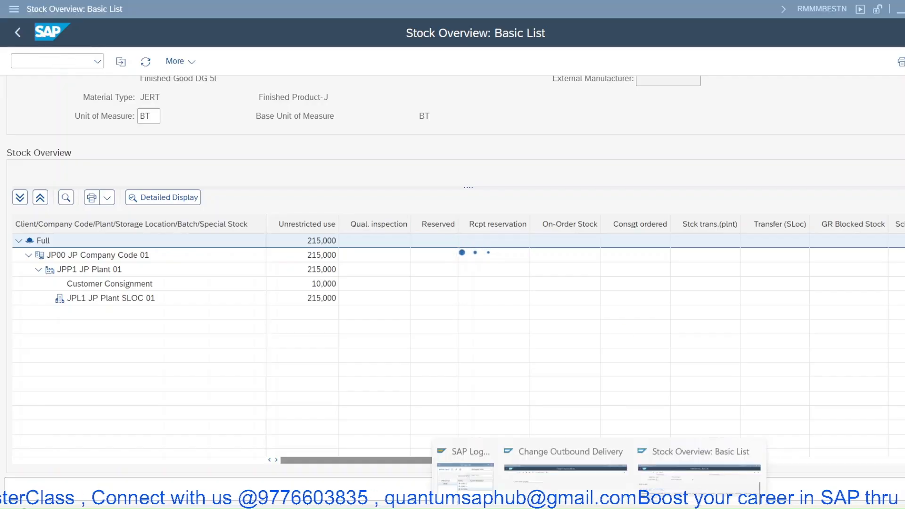
left_click(570, 456)
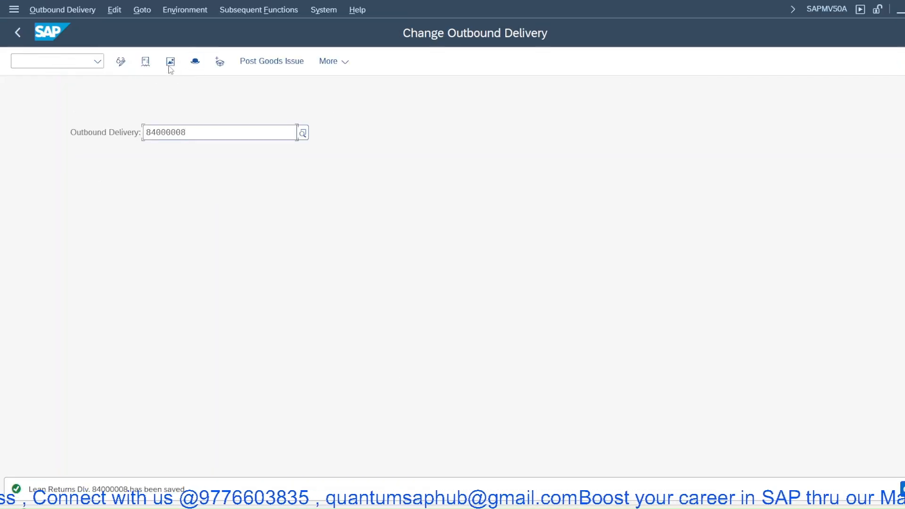
left_click(144, 62)
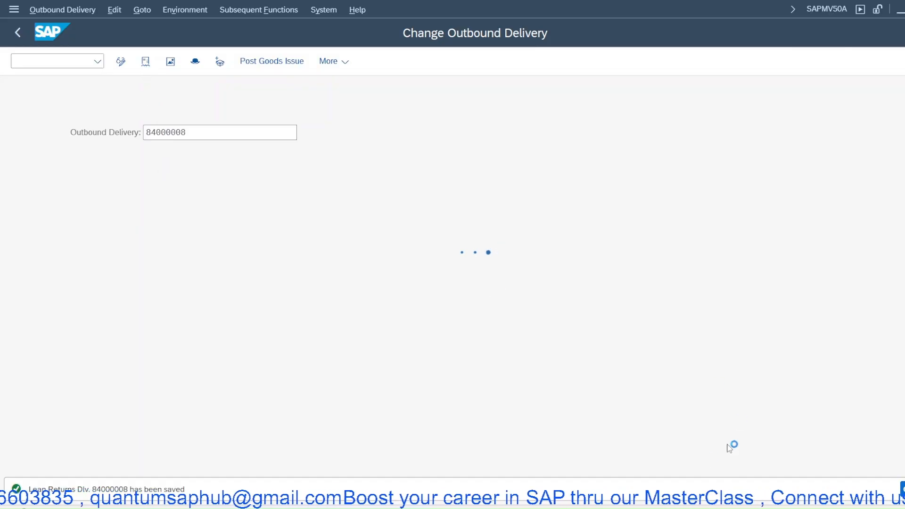
mouse_move(603, 453)
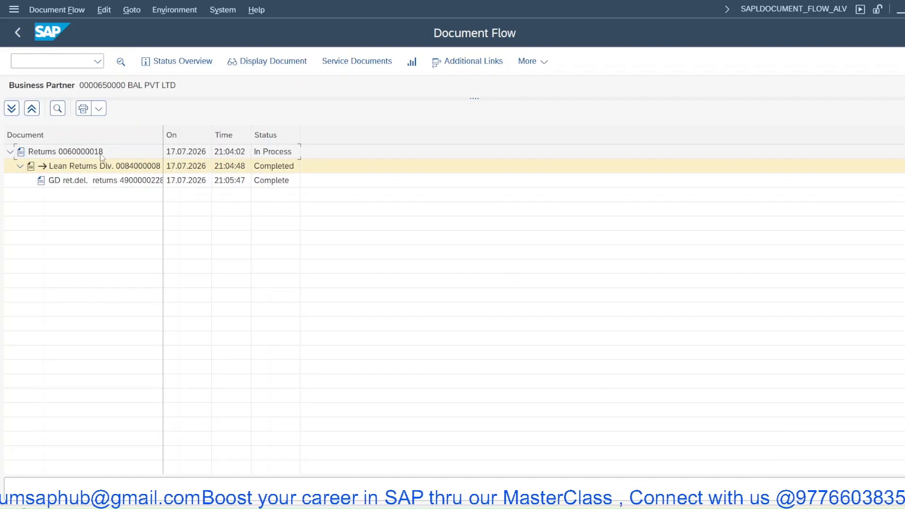
Display the returns order from the document flow, select its document number, and return to the document flow
left_click(264, 62)
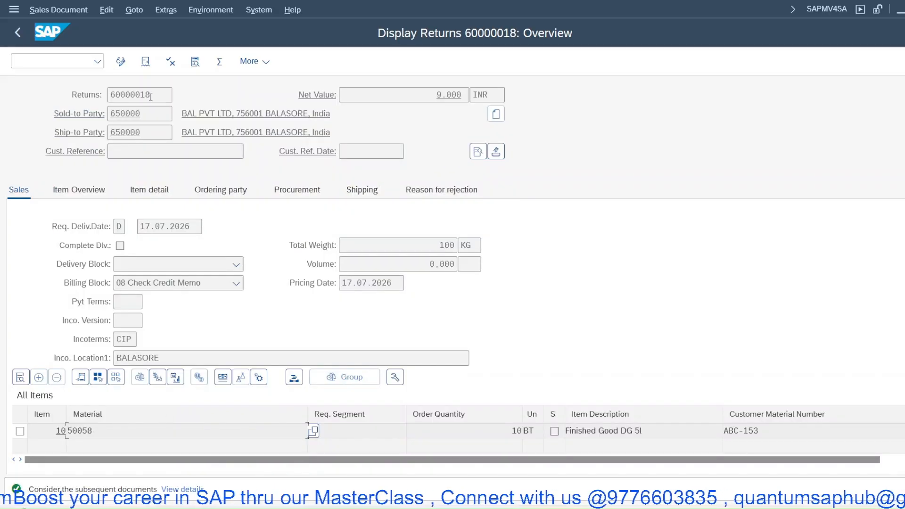
double_click(123, 94)
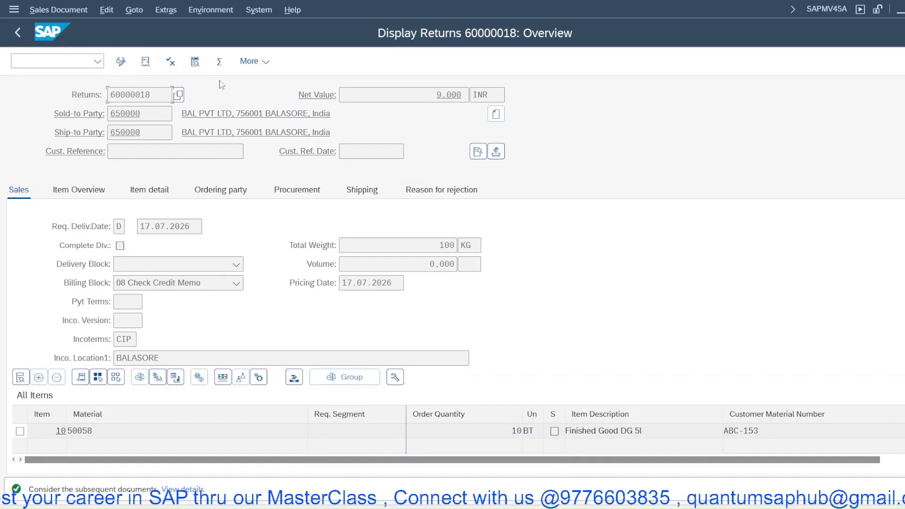
right_click(219, 64)
left_click(254, 93)
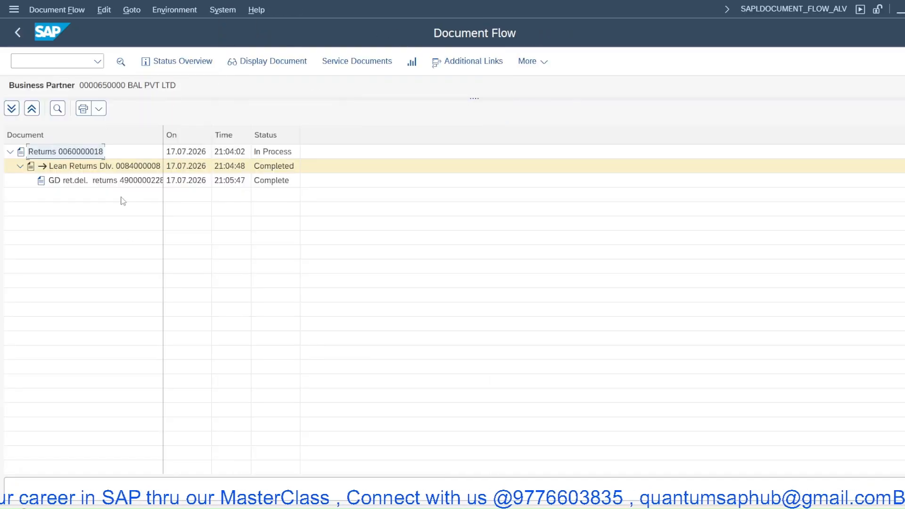
left_click(93, 155)
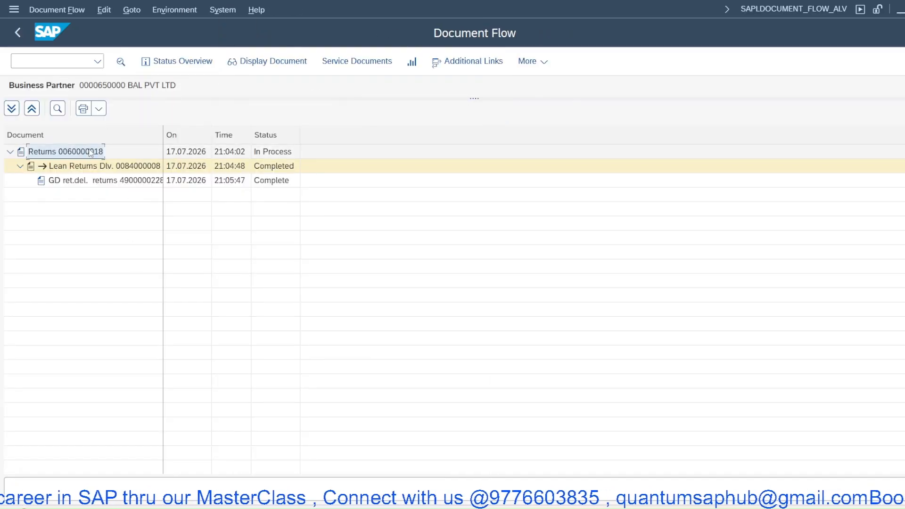
Display the returns goods receipt document from the document flow and check its movement type and plant details
left_click(131, 185)
left_click(254, 61)
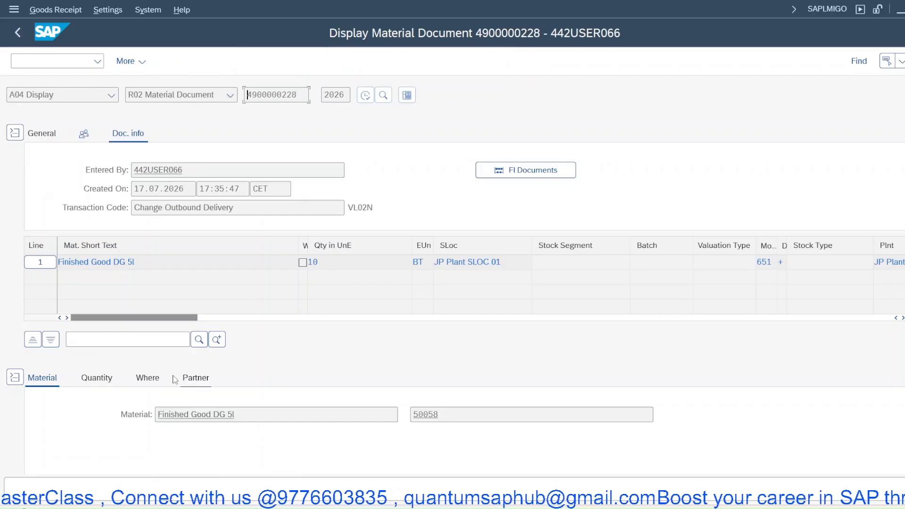
left_click(153, 378)
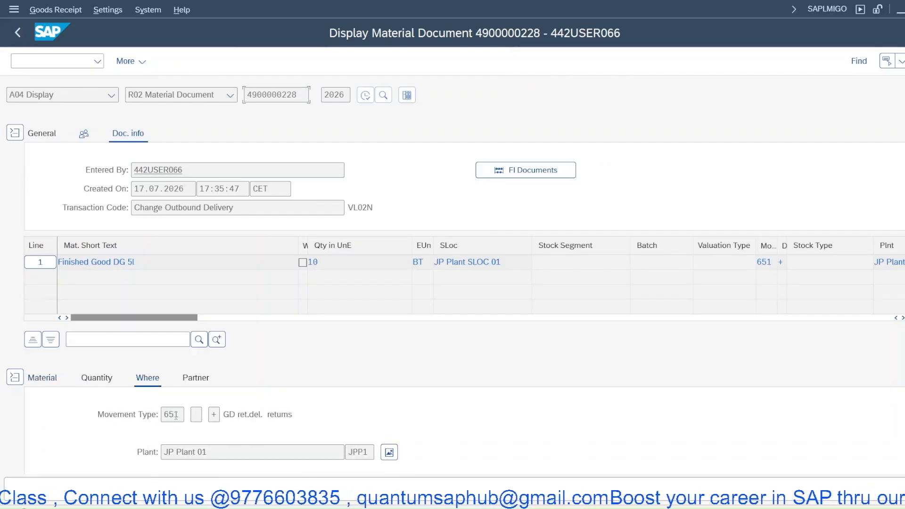
Look for accounting documents of the goods receipt, read the message details, and return to the document flow
left_click(534, 176)
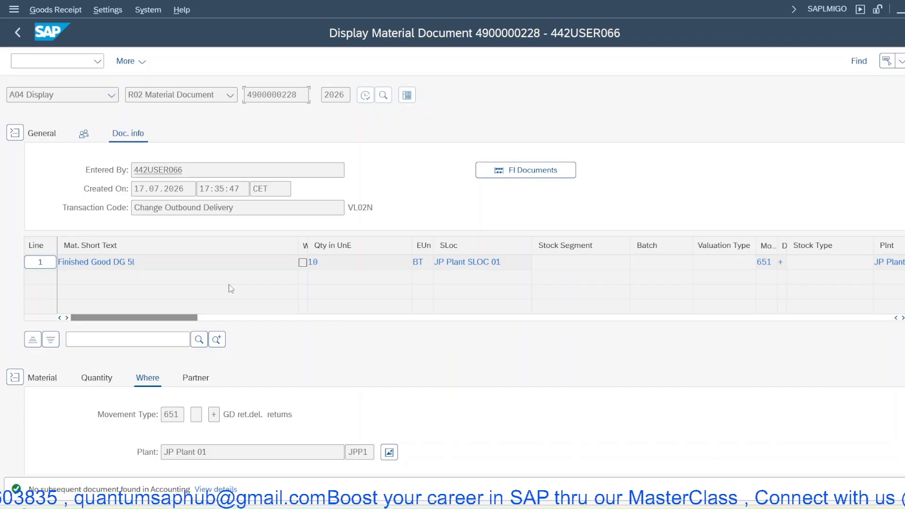
left_click(206, 490)
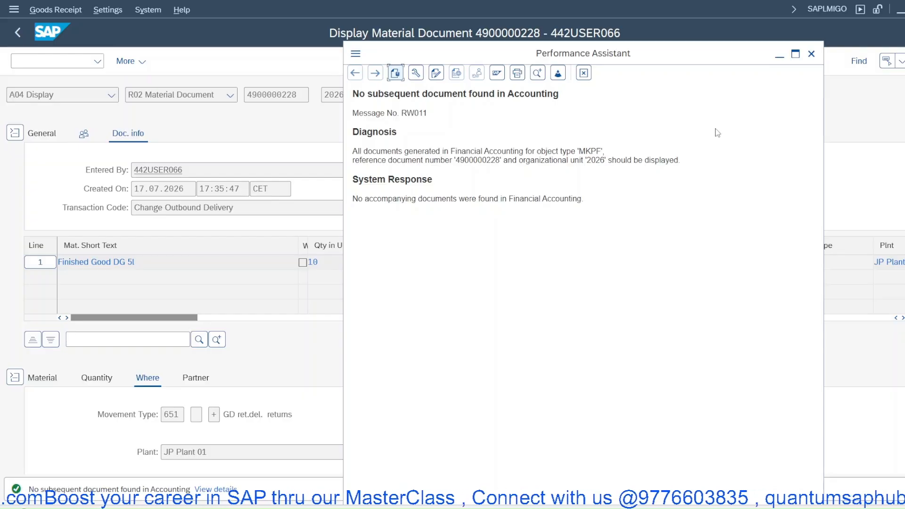
left_click(811, 53)
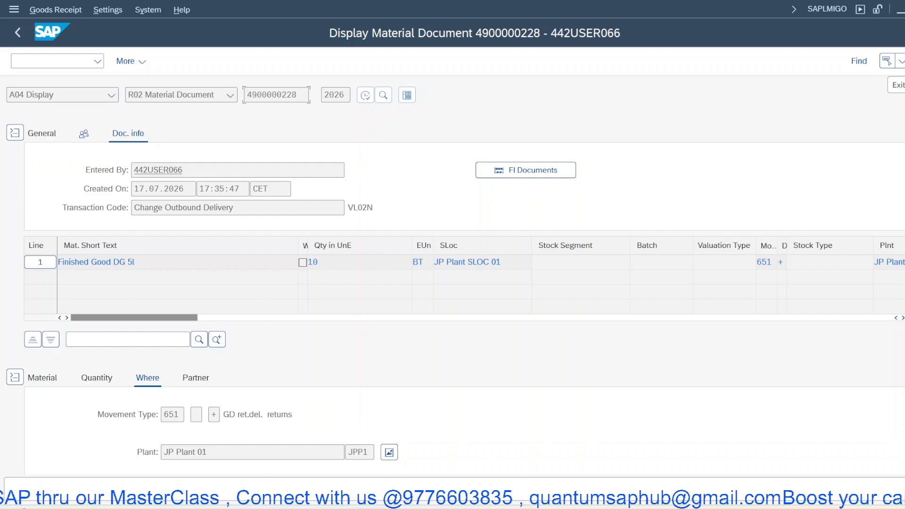
left_click(897, 85)
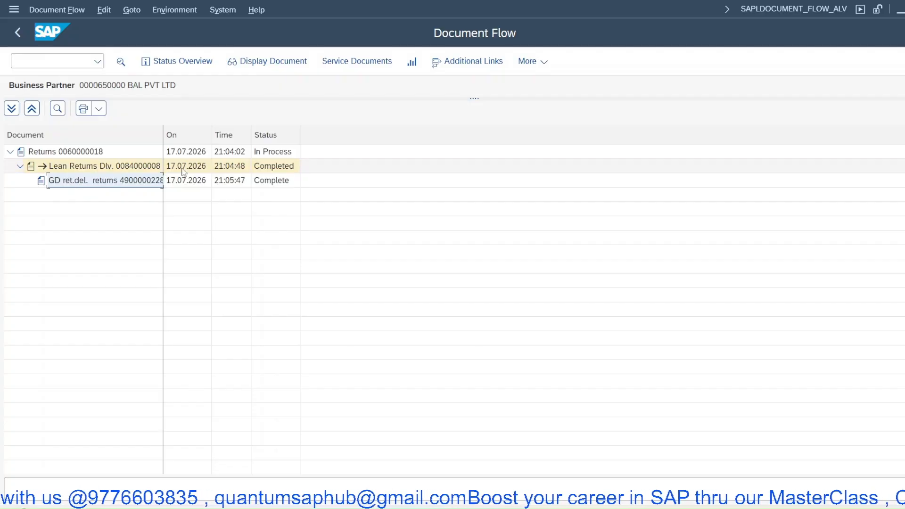
Open Define Account Grouping for Movement Types in the SAP Reference IMG, under Materials Management, Valuation and Account Assignment, Account Determination Without Wizard
left_click(56, 65)
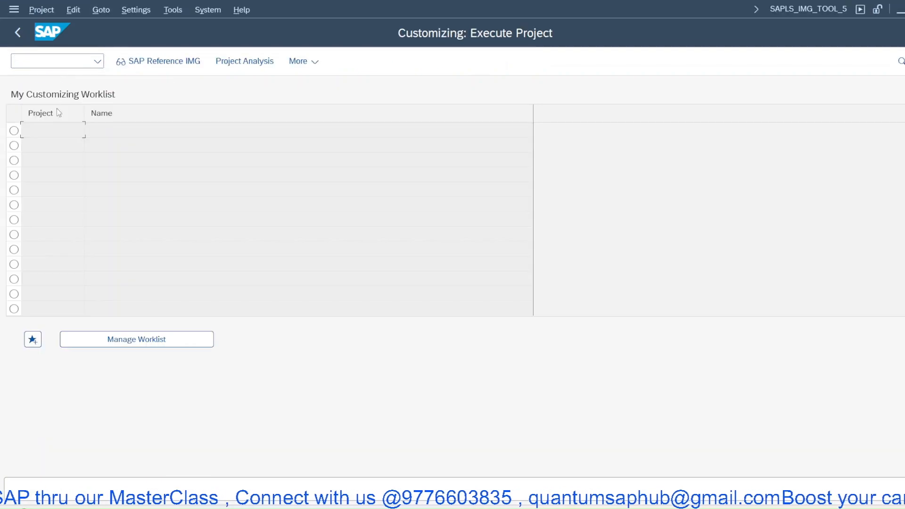
left_click(159, 61)
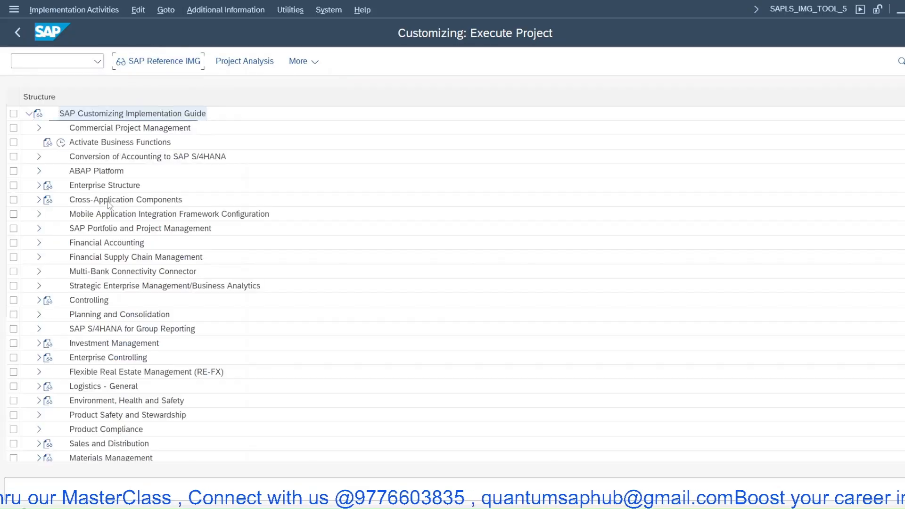
scroll(74, 343, "down", 5)
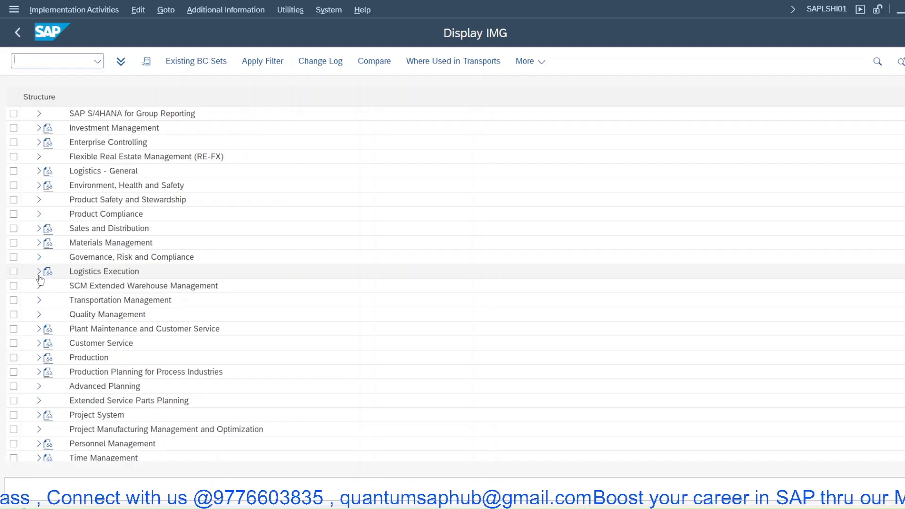
left_click(39, 243)
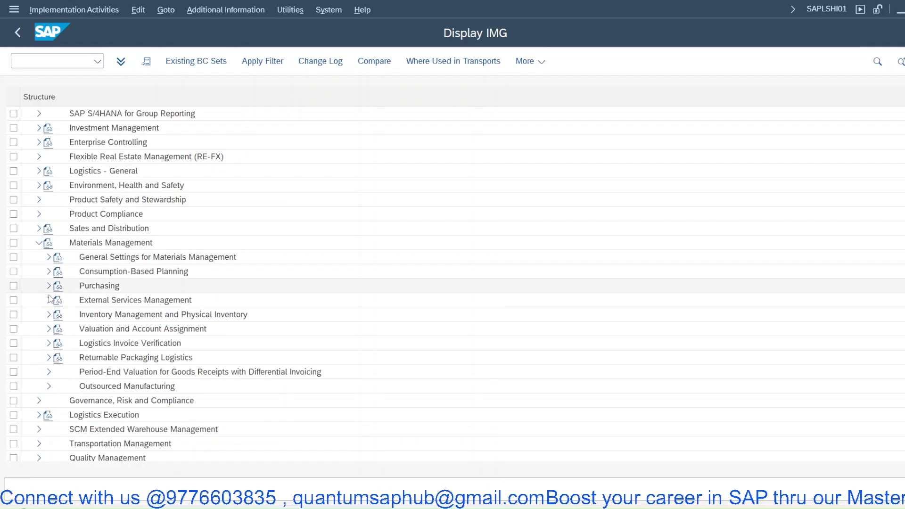
left_click(48, 329)
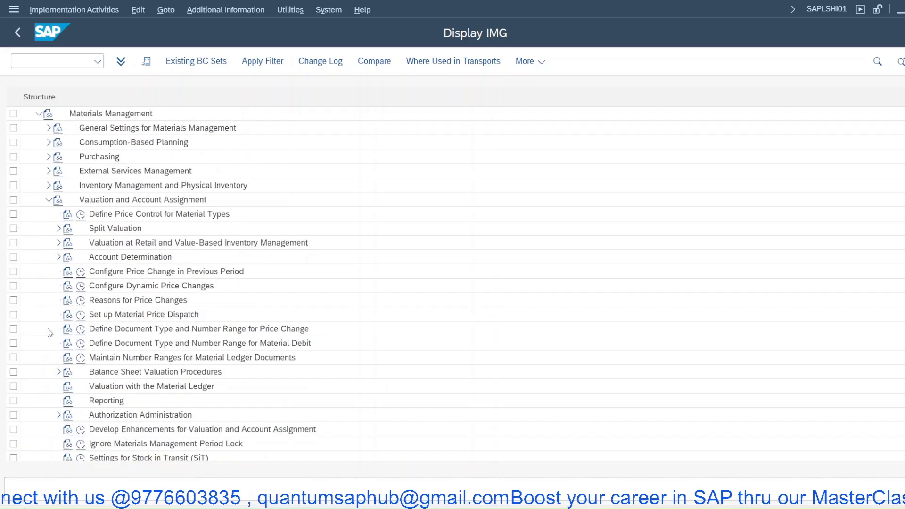
left_click(58, 257)
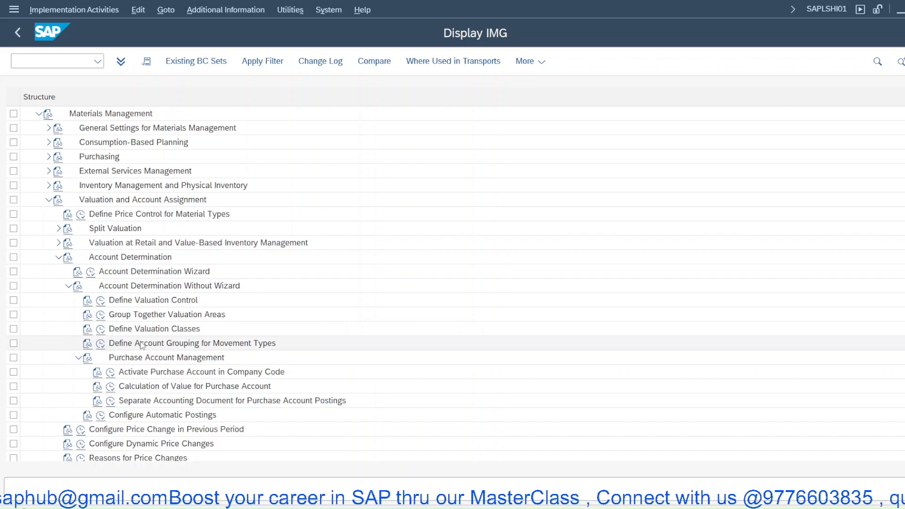
left_click(106, 345)
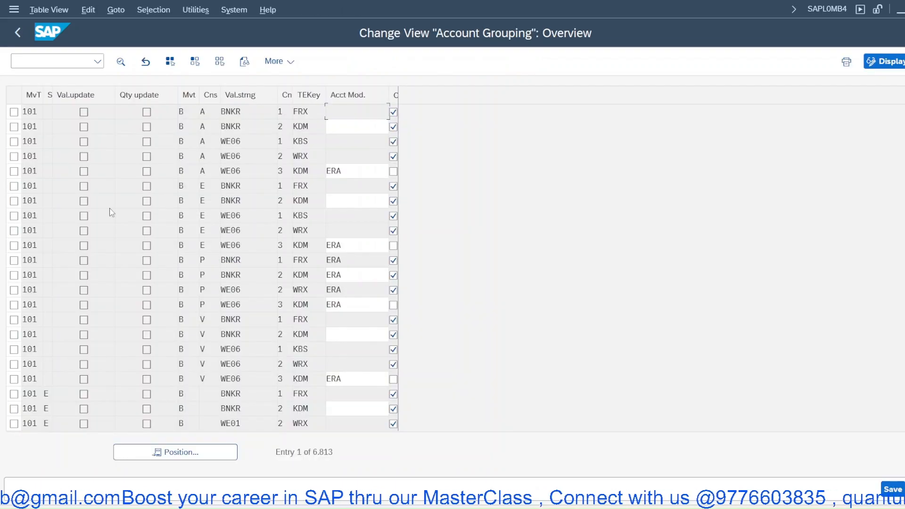
Look up the returns movement type 651 in the account grouping list and check the neighbouring entries
left_click(157, 452)
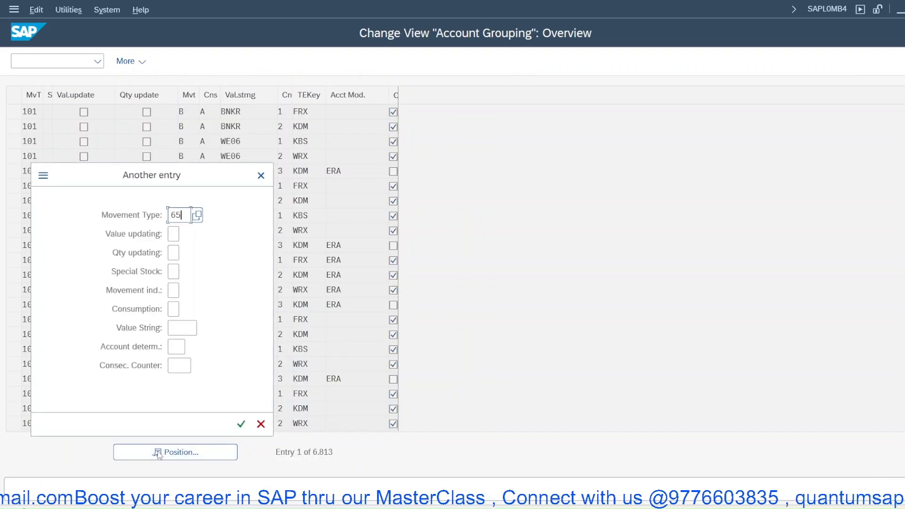
key("Return")
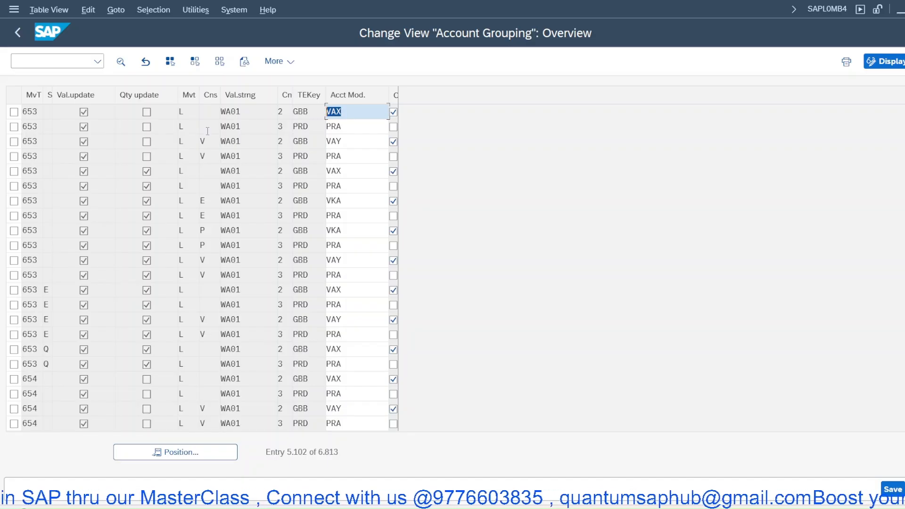
scroll(60, 196, "up", 1)
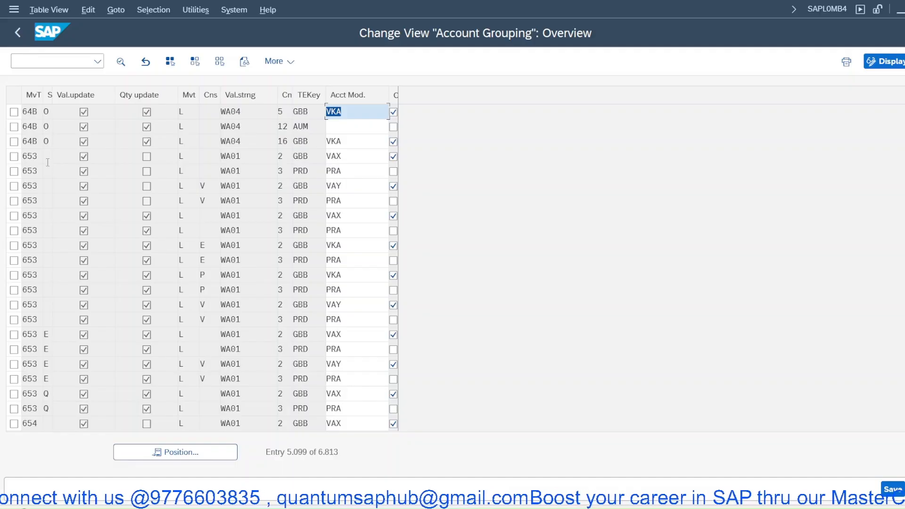
scroll(48, 165, "up", 2)
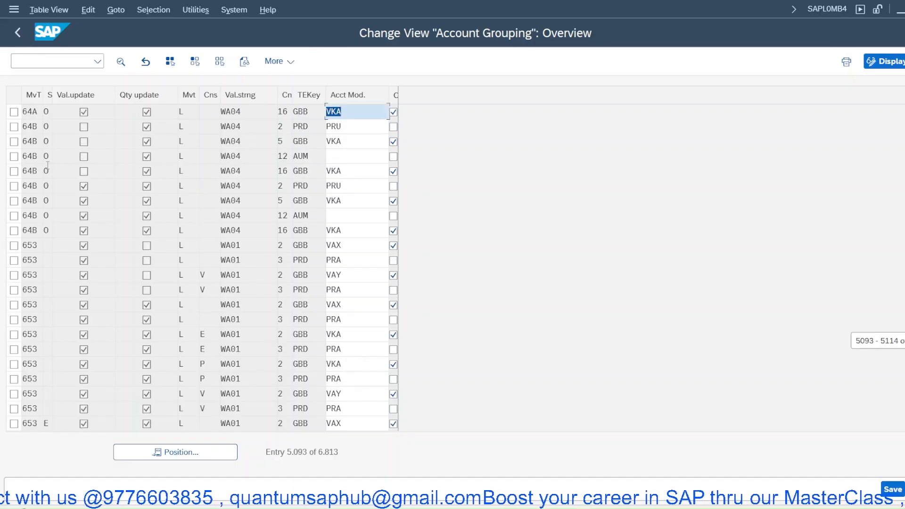
scroll(47, 165, "down", 2)
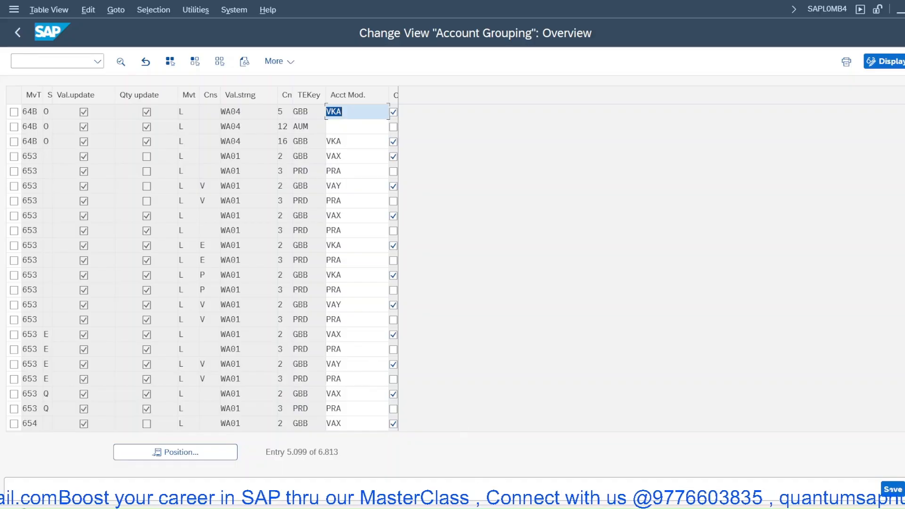
Switch back to the Document Flow session
mouse_move(599, 501)
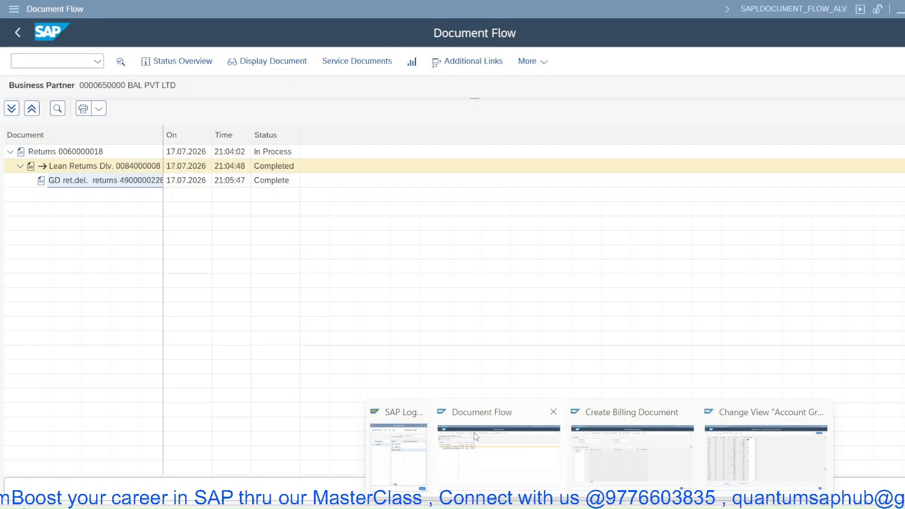
left_click(473, 432)
right_click(192, 83)
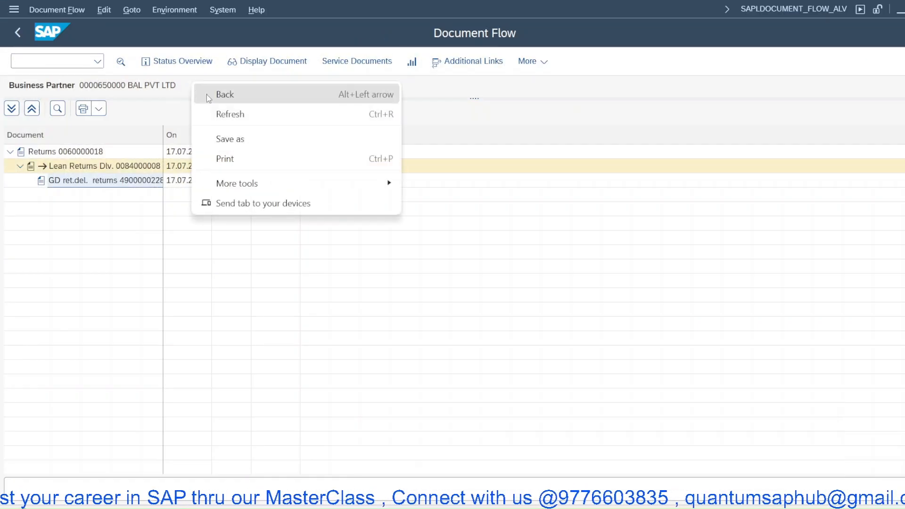
key("Escape")
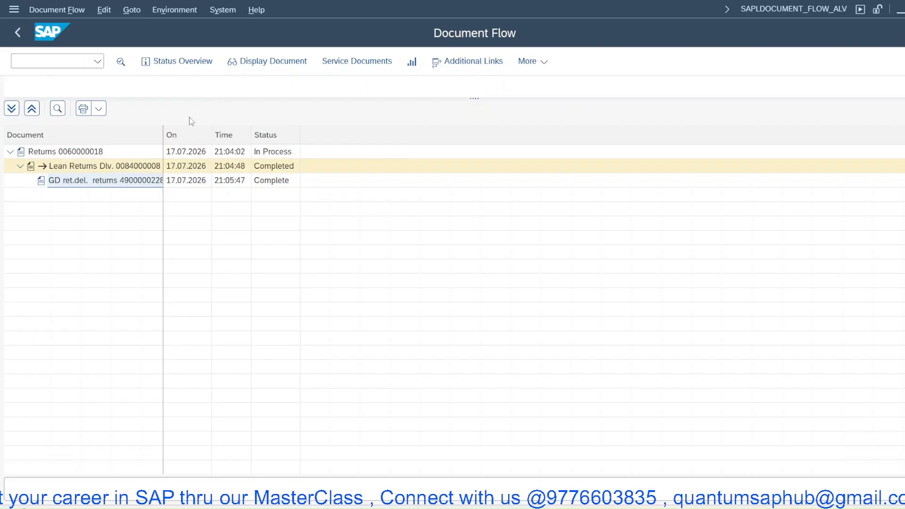
Start billing document creation with transaction VF01 in place of the document flow
left_click(33, 61)
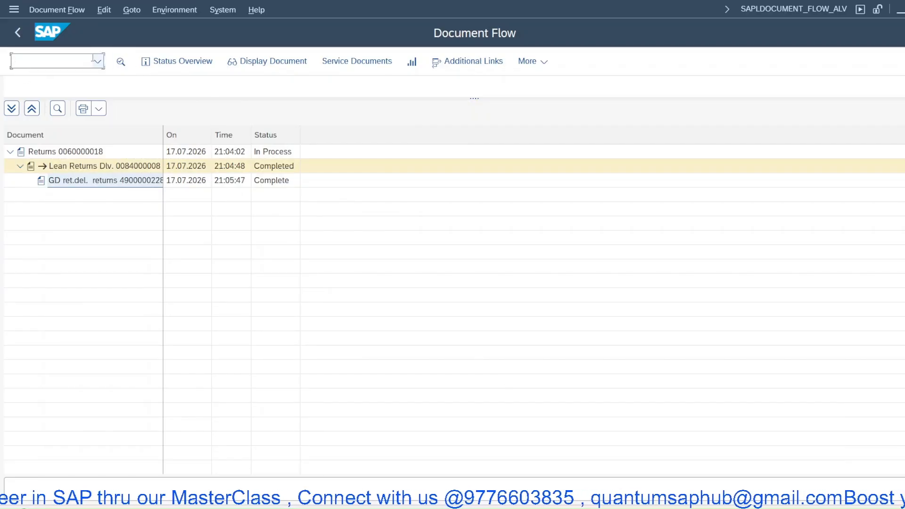
type("/NVF")
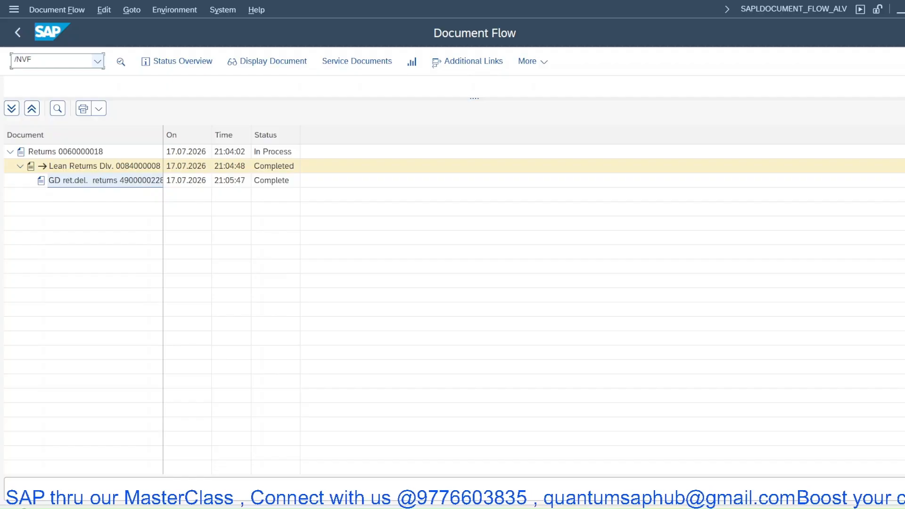
type("0A")
key("Return")
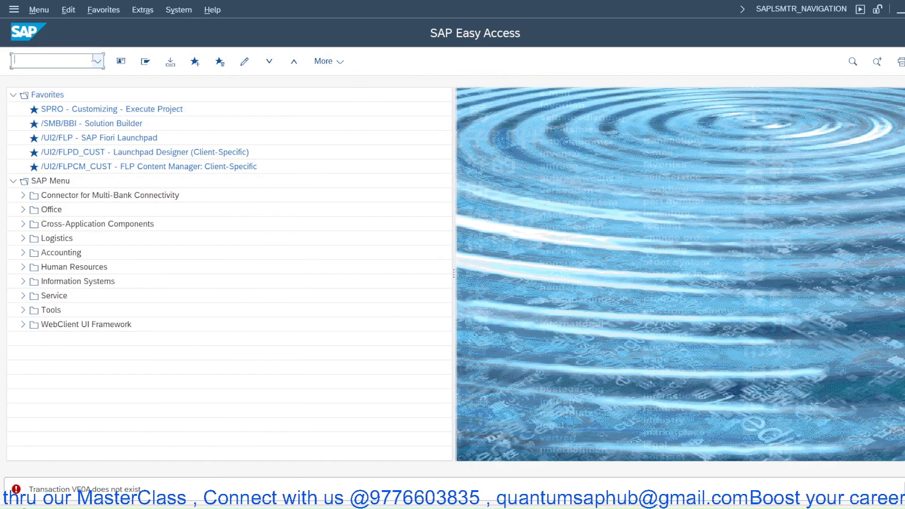
type("C")
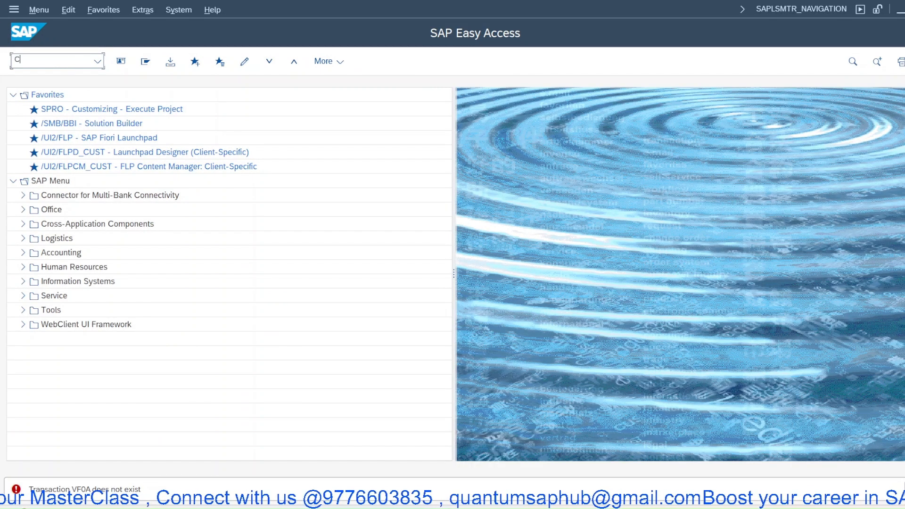
type("vf01")
key("Return")
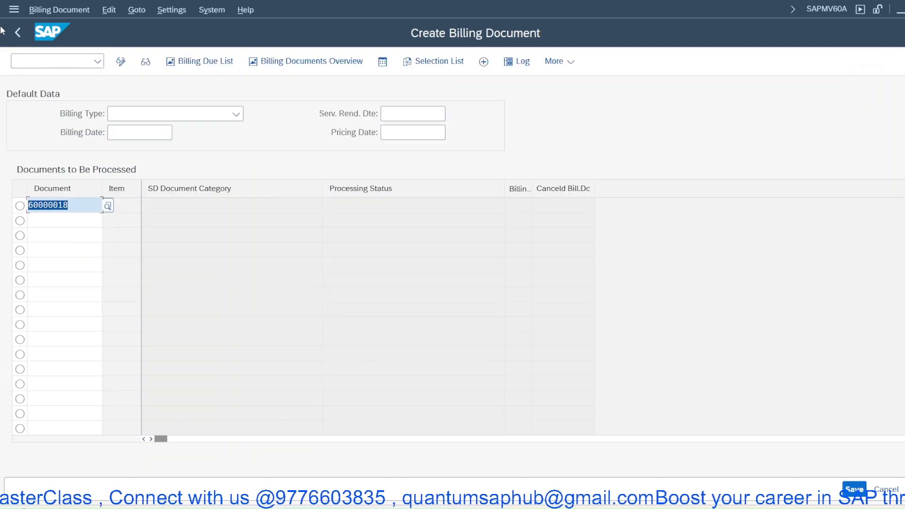
Try to save a billing document for the returns order and examine the billing log for the cause
left_click(74, 208)
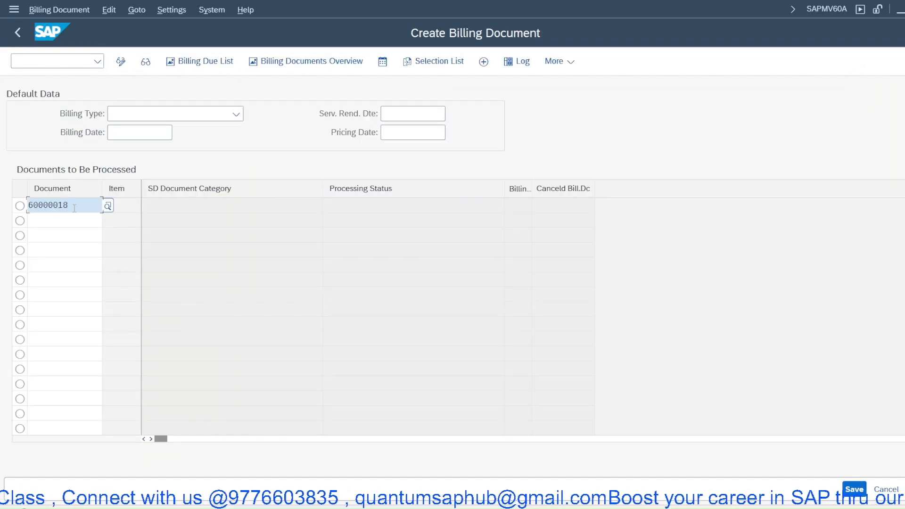
key("ctrl+s")
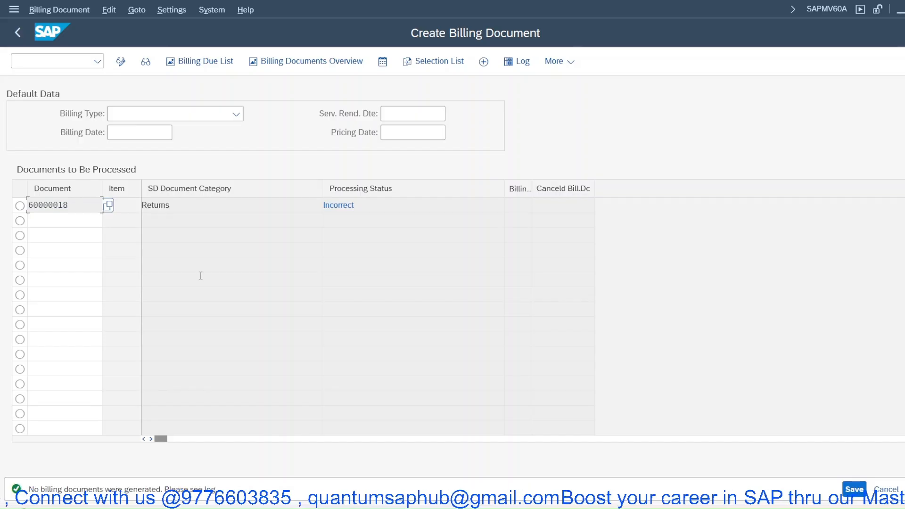
left_click(111, 11)
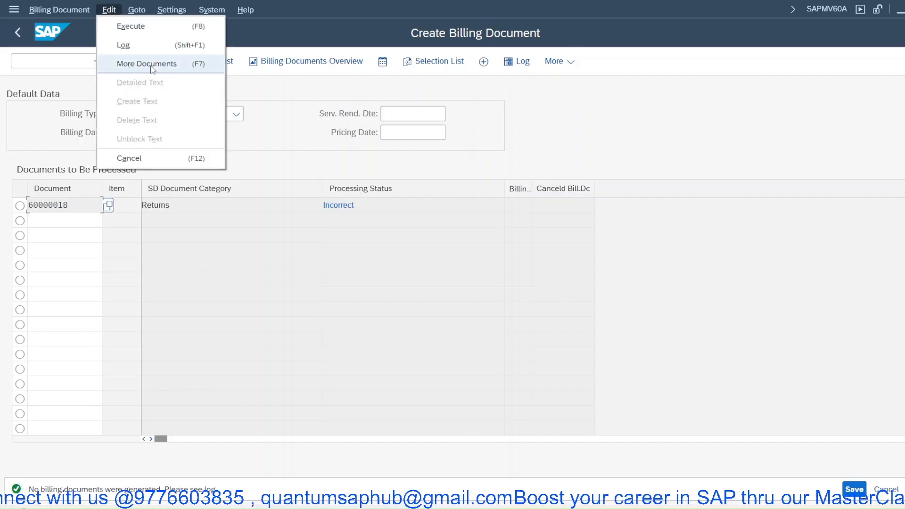
left_click(146, 46)
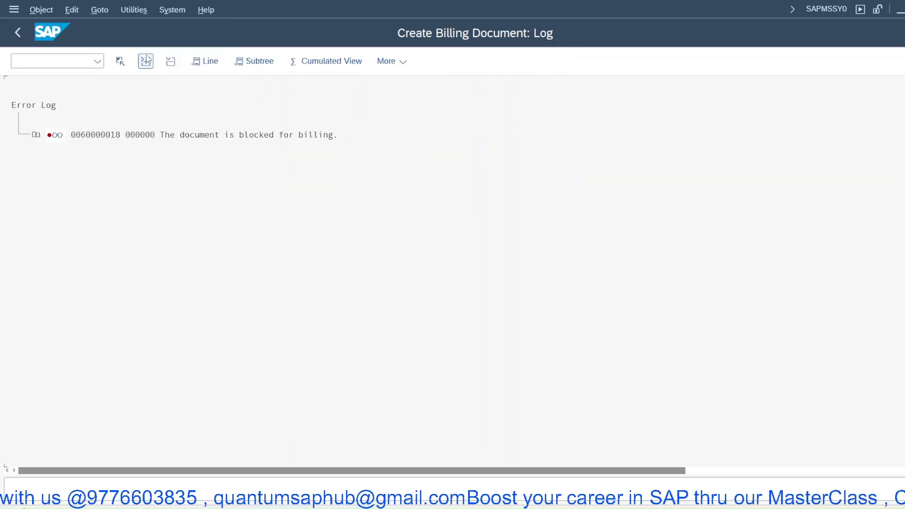
key("F3")
Return to the Create Billing Document session and open the returns order for changing with transaction VA02
mouse_move(599, 501)
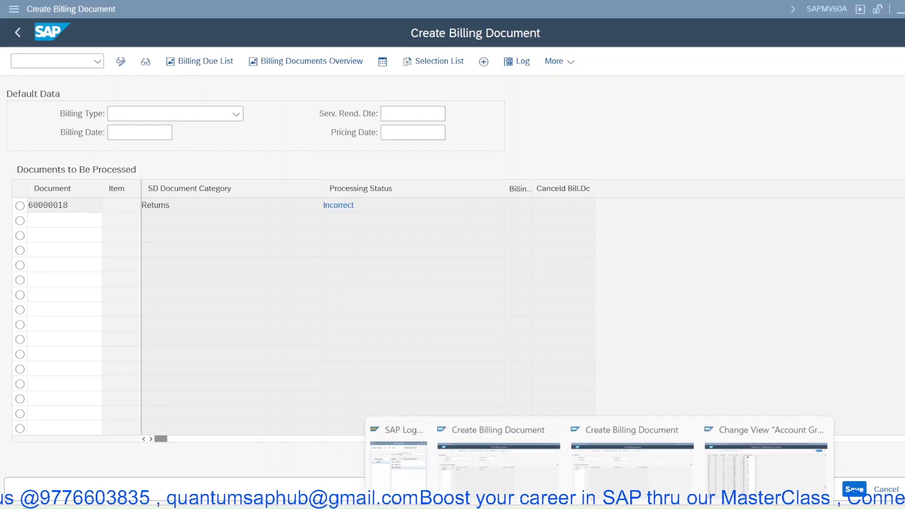
left_click(503, 464)
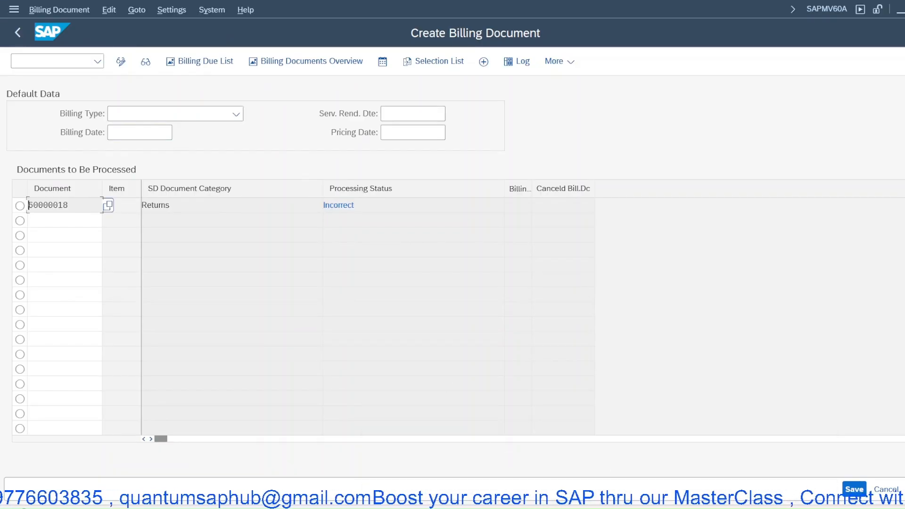
left_click(641, 444)
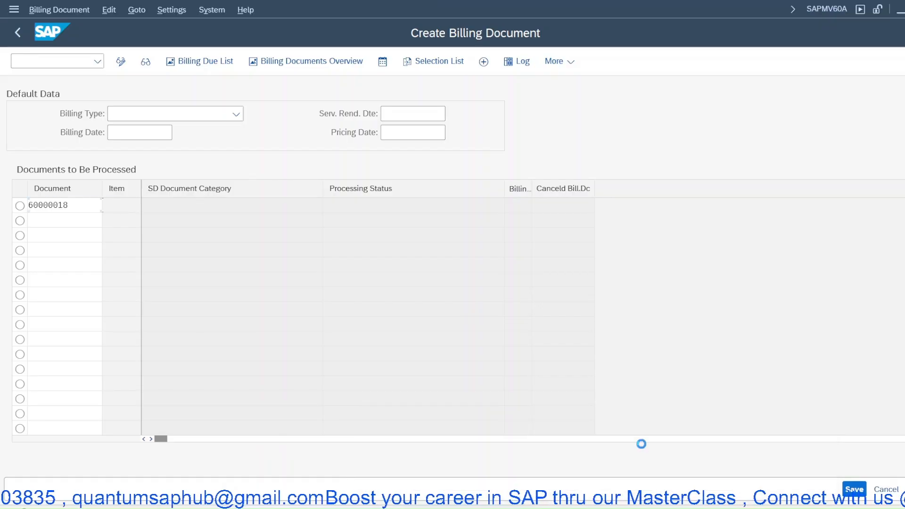
left_click(521, 453)
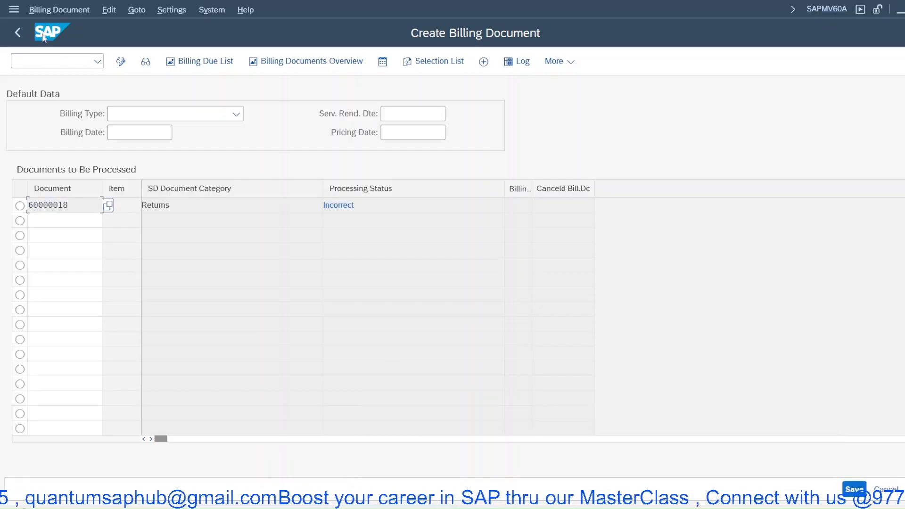
left_click(51, 61)
type("/NV")
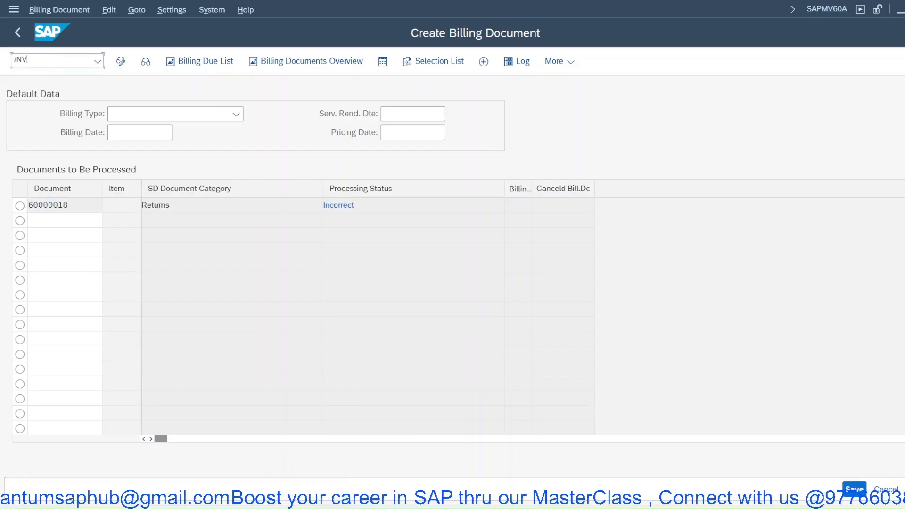
type("A02")
key("Return")
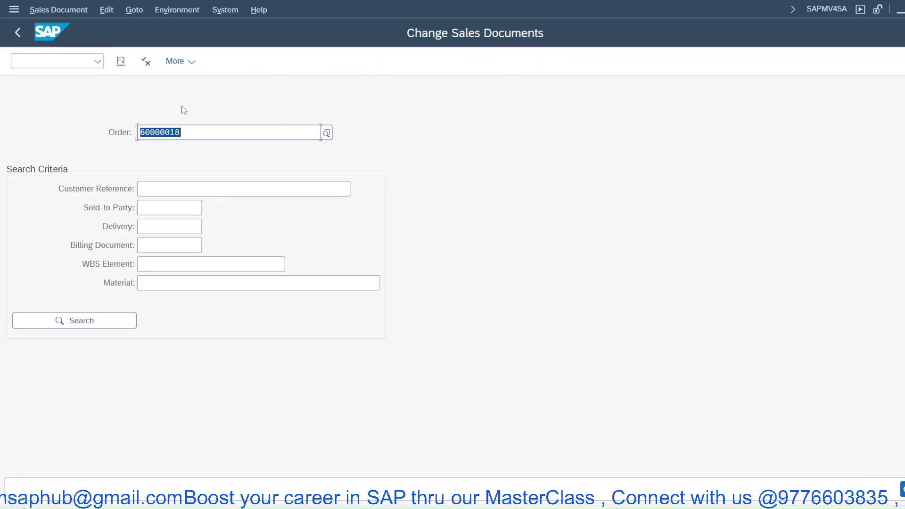
key("Return")
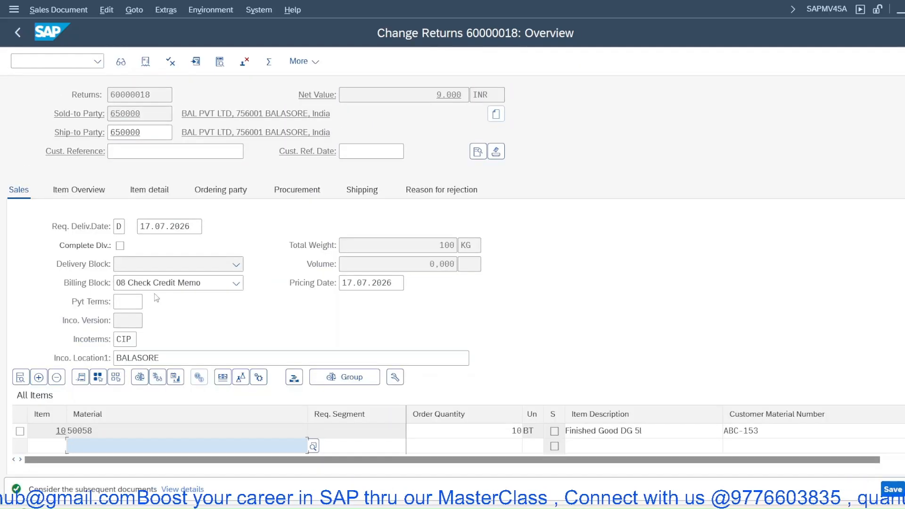
Clear the billing block in the sales data of the returns order and save the order
left_click(157, 287)
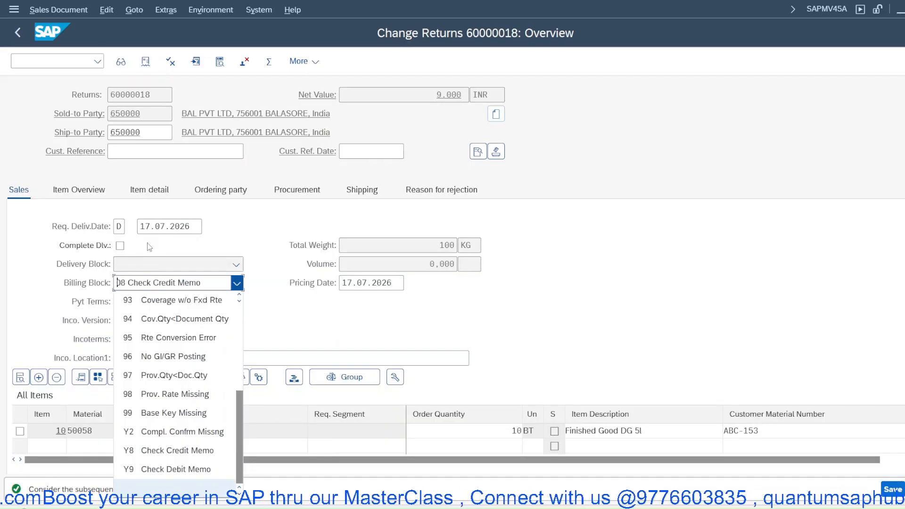
left_click(150, 246)
left_click(179, 283)
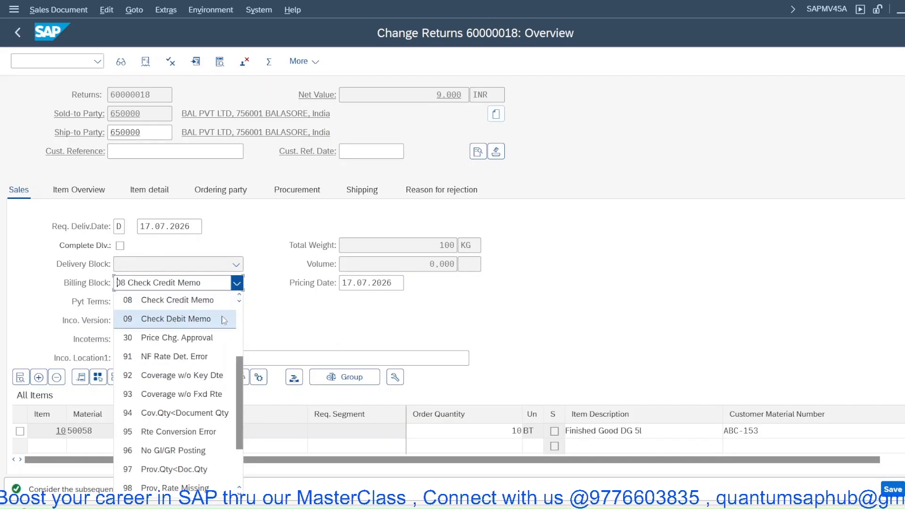
left_click(179, 375)
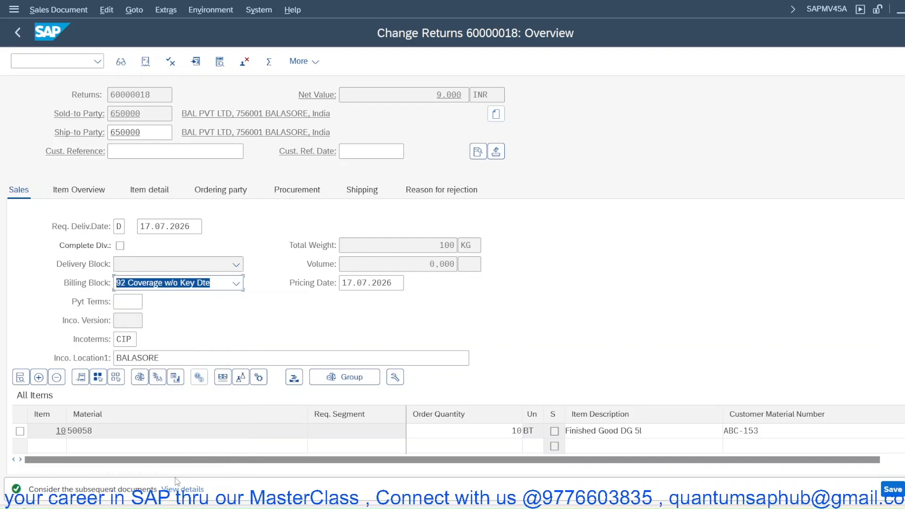
key("Delete")
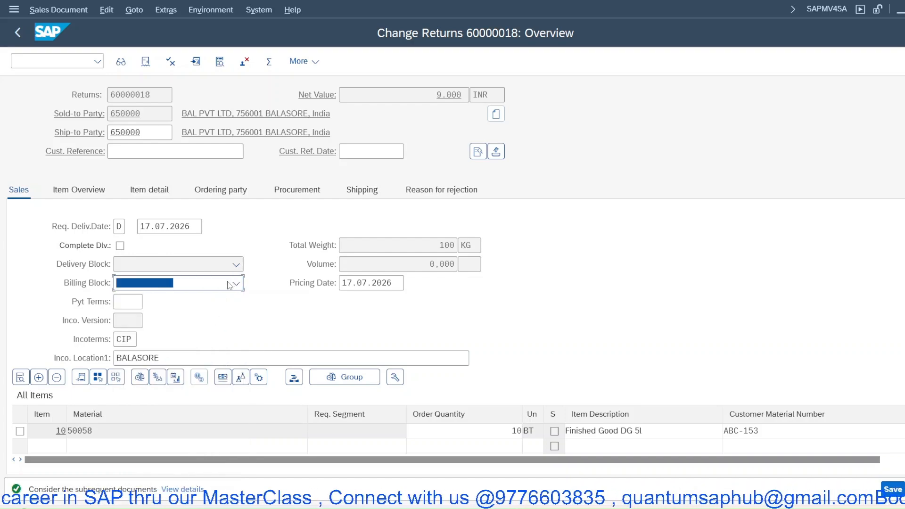
key("Tab")
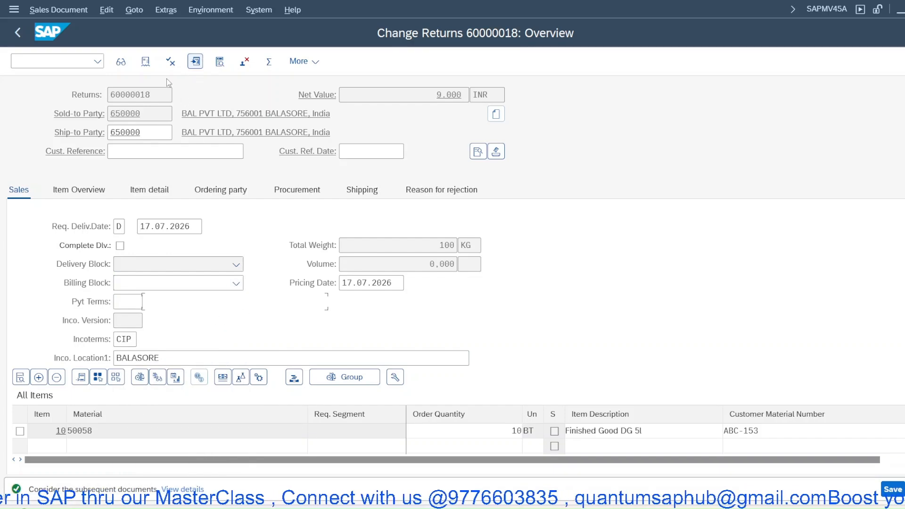
key("ctrl+s")
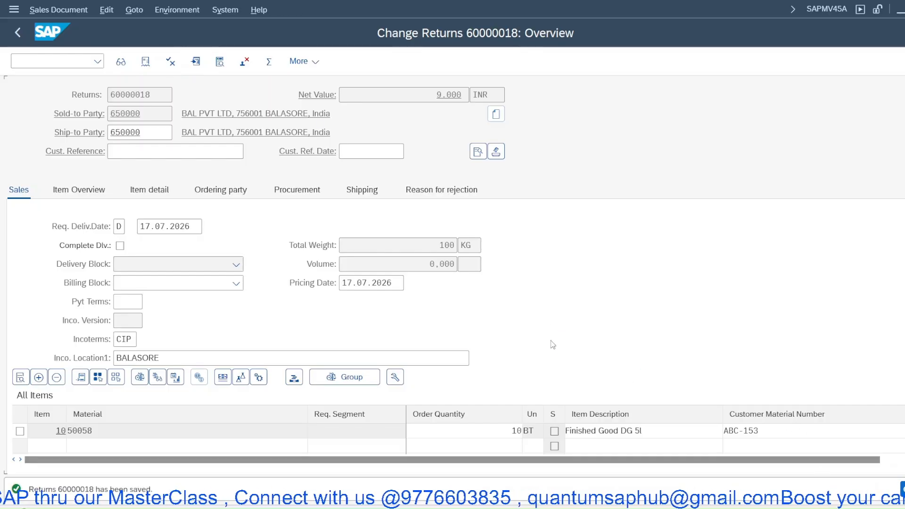
Create the credit for returns from the returns order with transaction VF01 and save the billing document
left_click(83, 61)
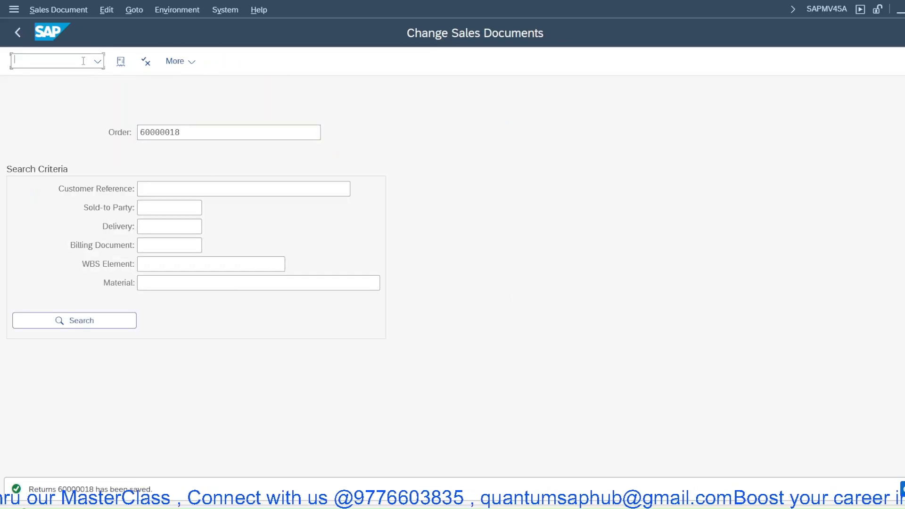
type("/NVF01")
key("Return")
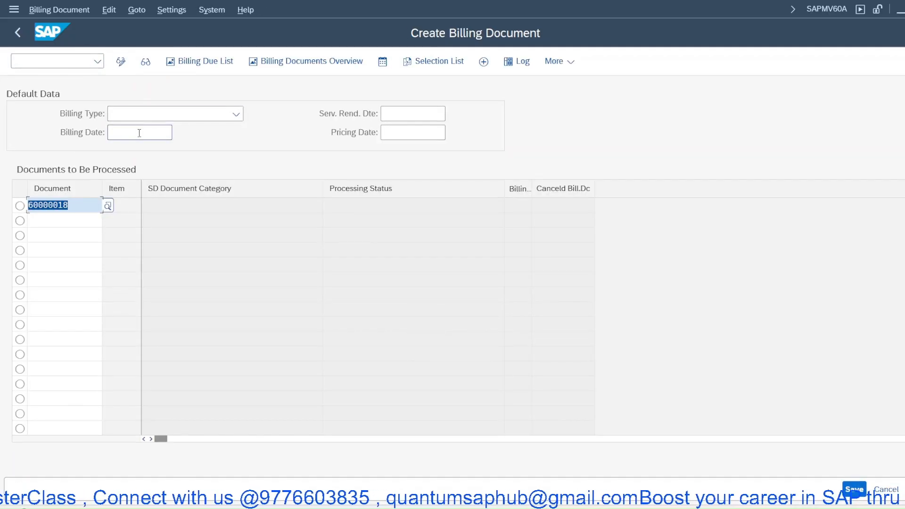
key("Return")
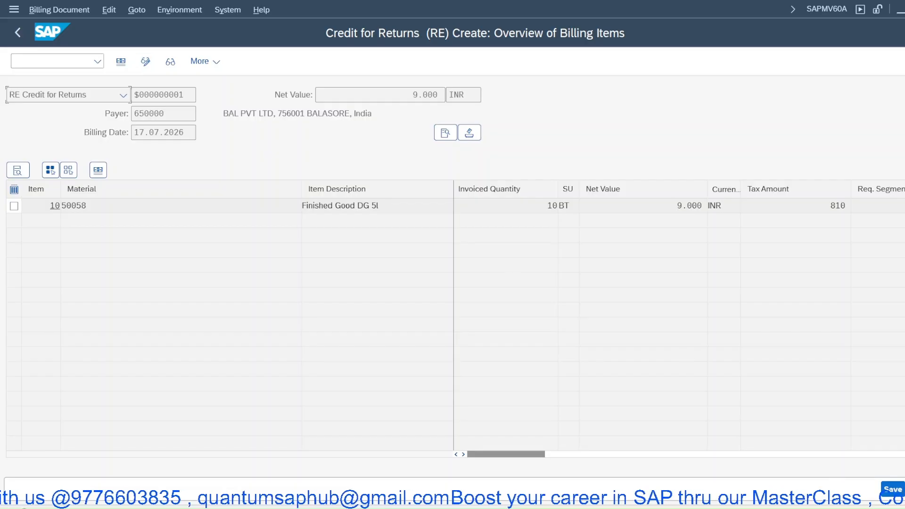
key("ctrl+s")
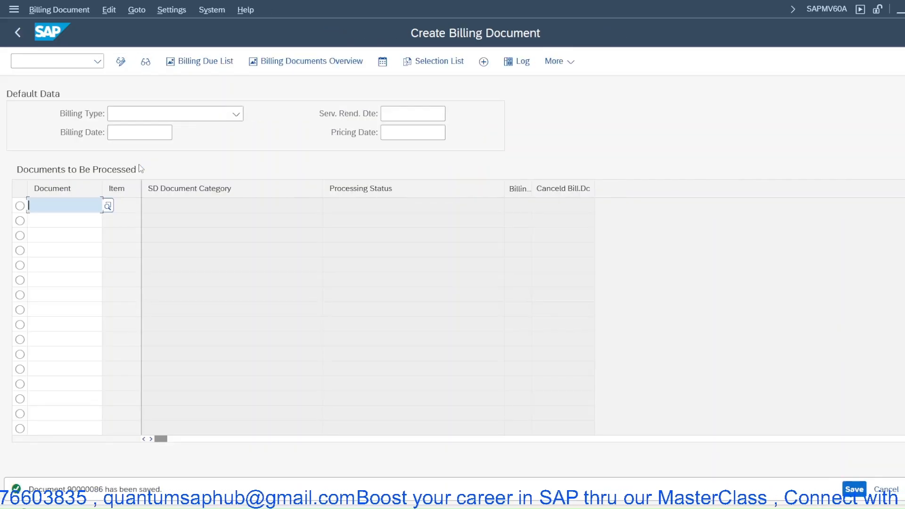
Open the saved billing document for changing and examine the line items of its accounting document
left_click(122, 64)
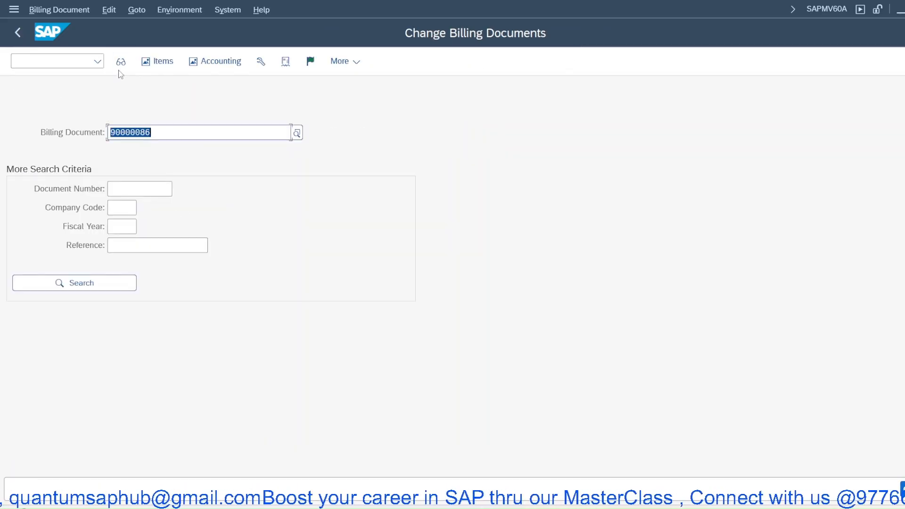
left_click(213, 134)
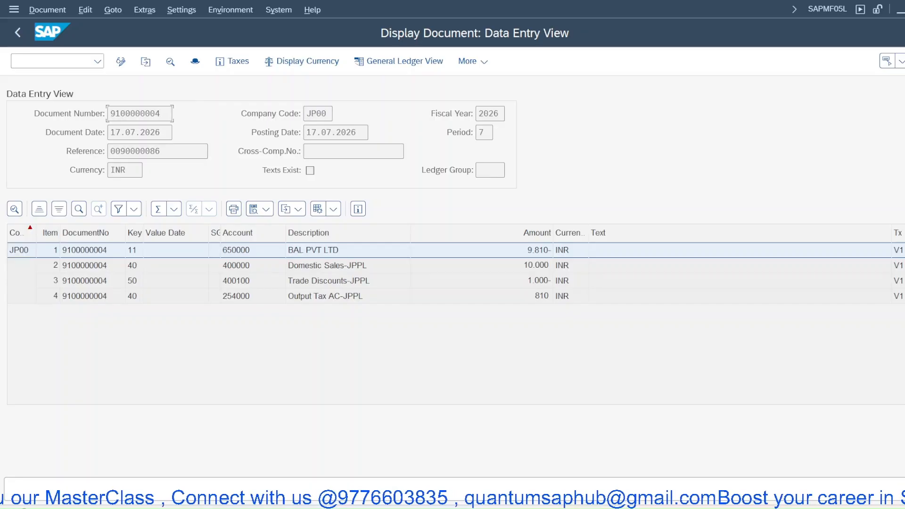
key("F3")
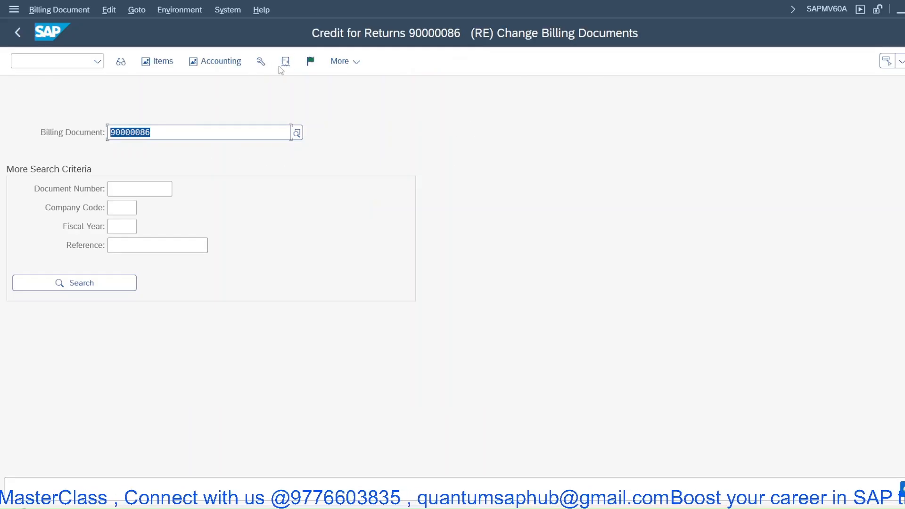
Examine the document flow of the credit for returns, and switch to the PowerPoint slide show
left_click(291, 65)
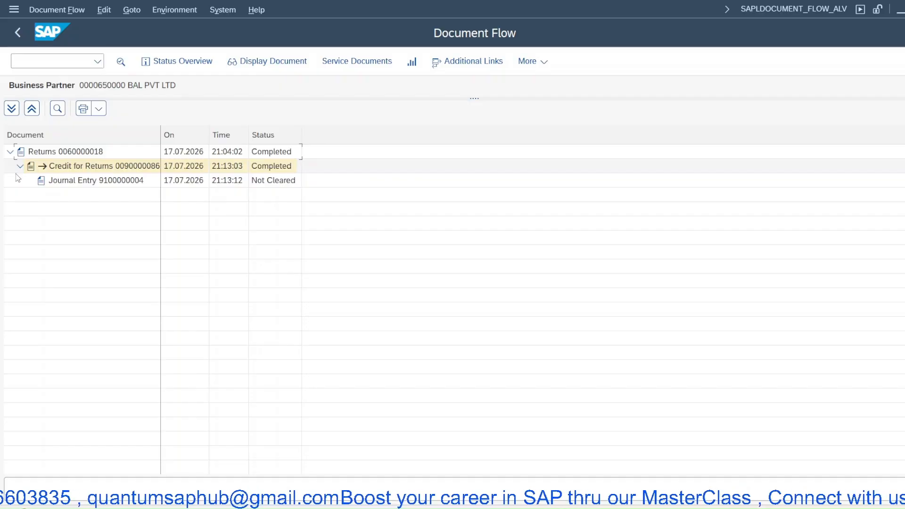
left_click(42, 168)
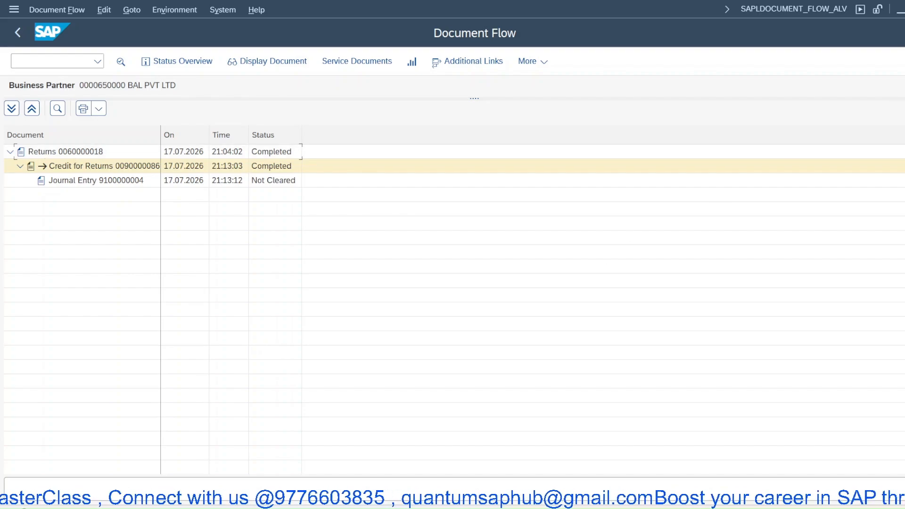
key("F3")
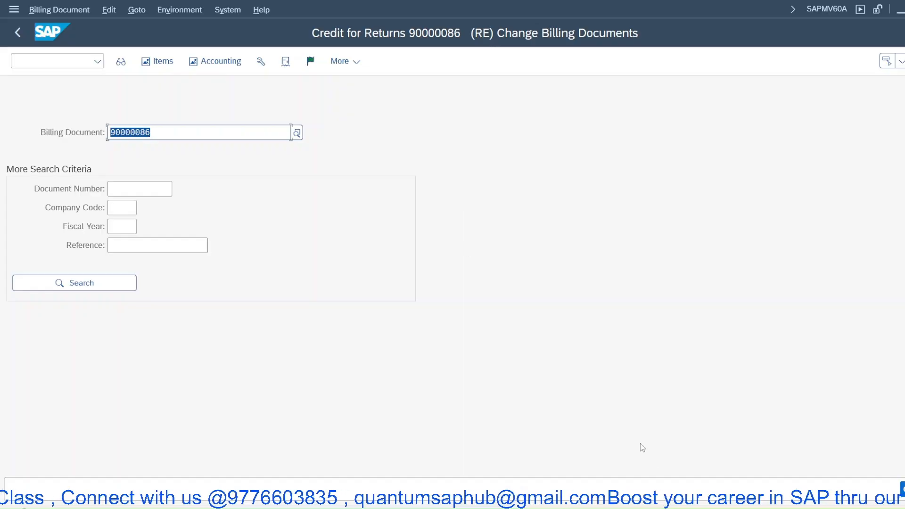
key("alt+Tab")
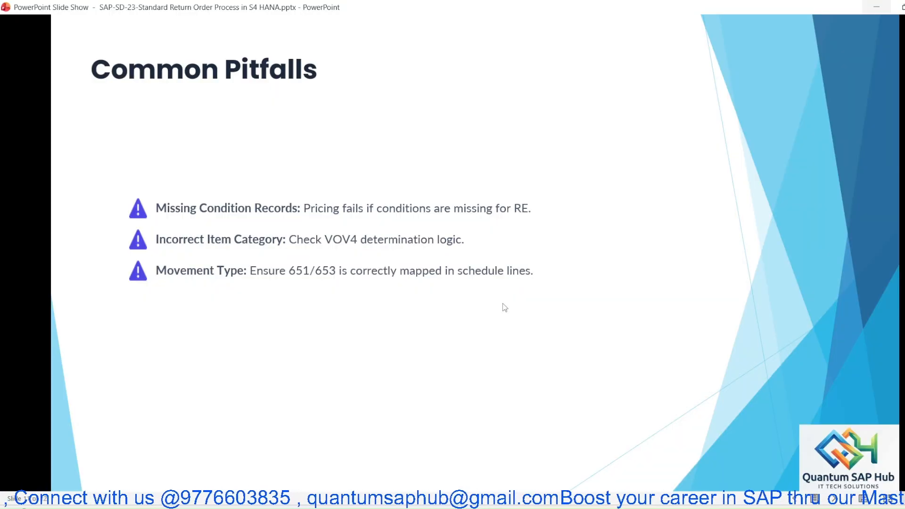